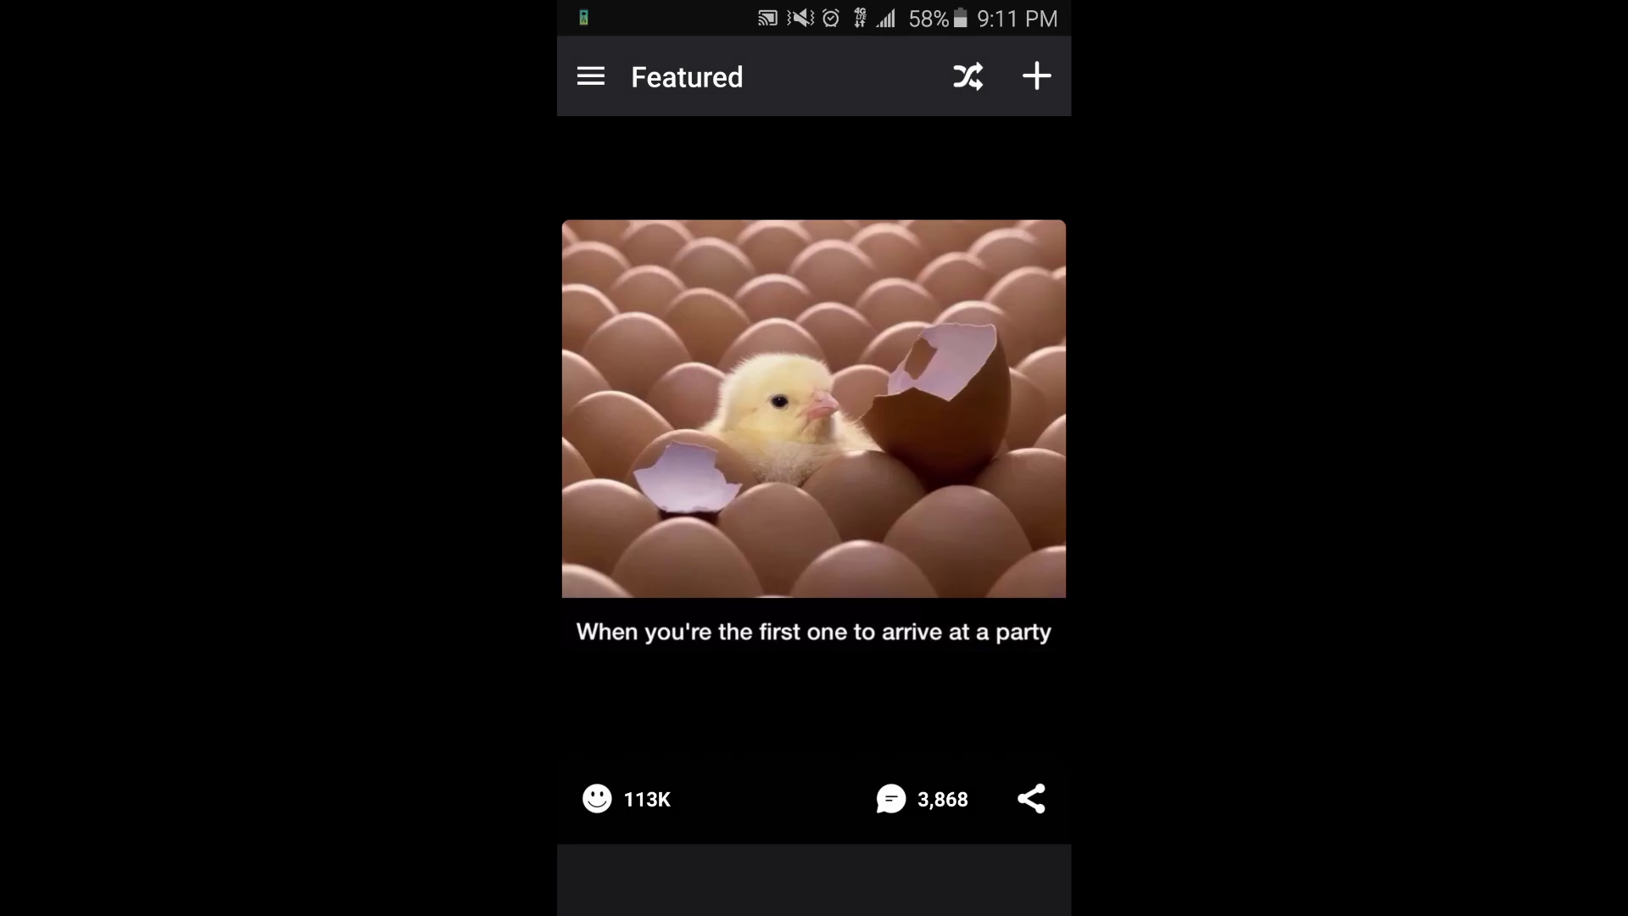
- Save the hatching-chick meme to the phone via Share > Save, then leave iFunny for the home screen
click(1036, 77)
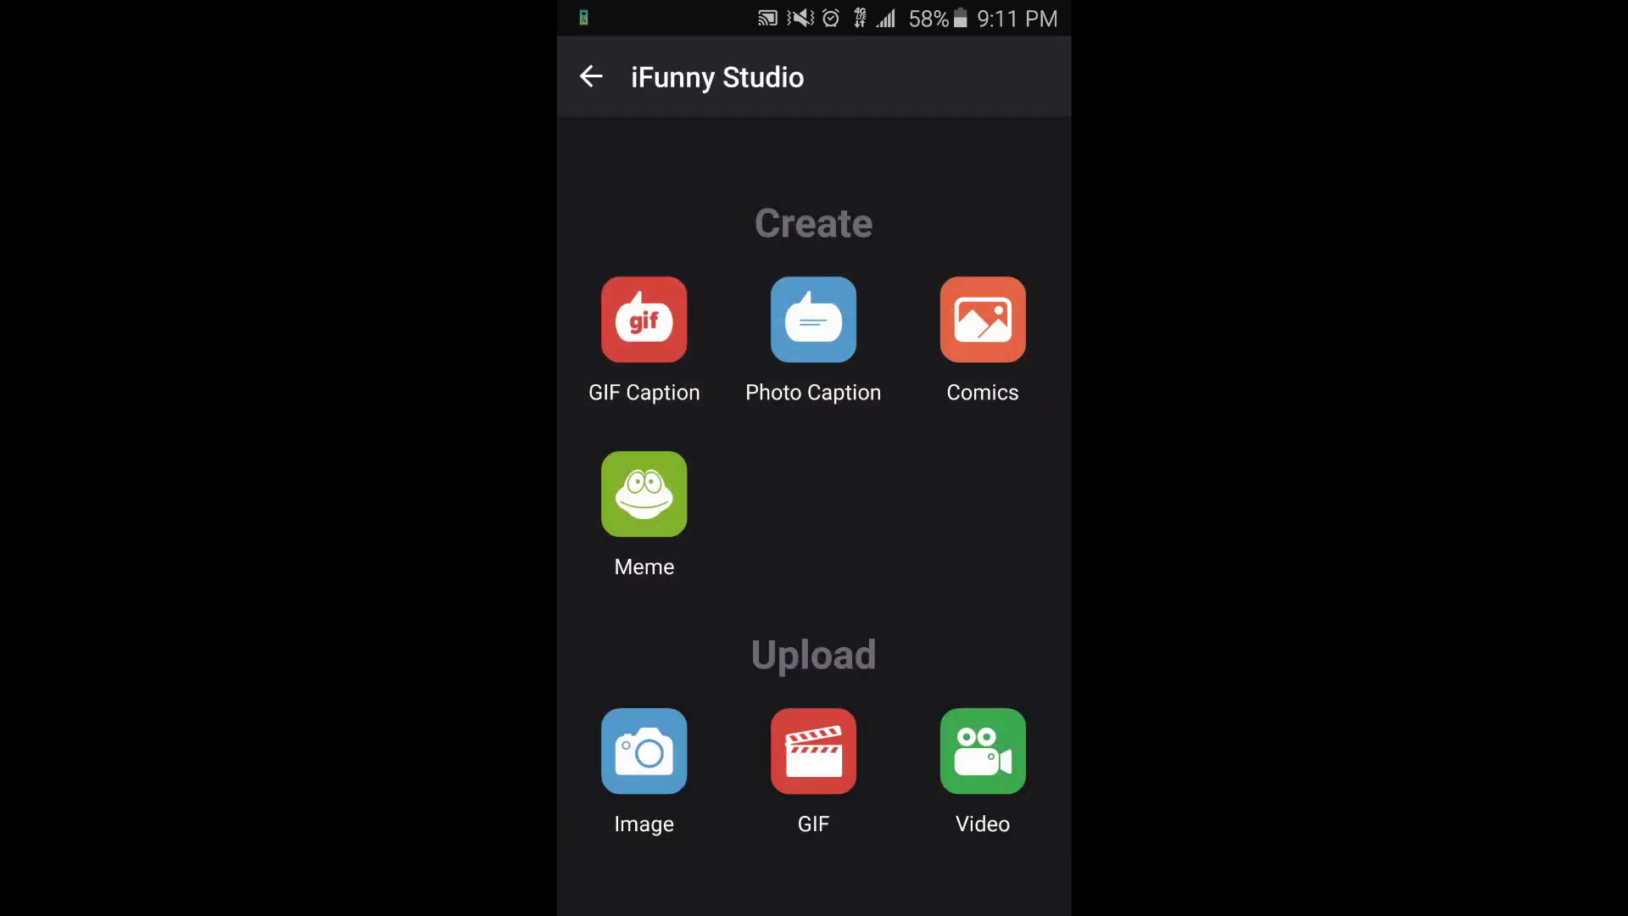
click(590, 76)
click(1030, 798)
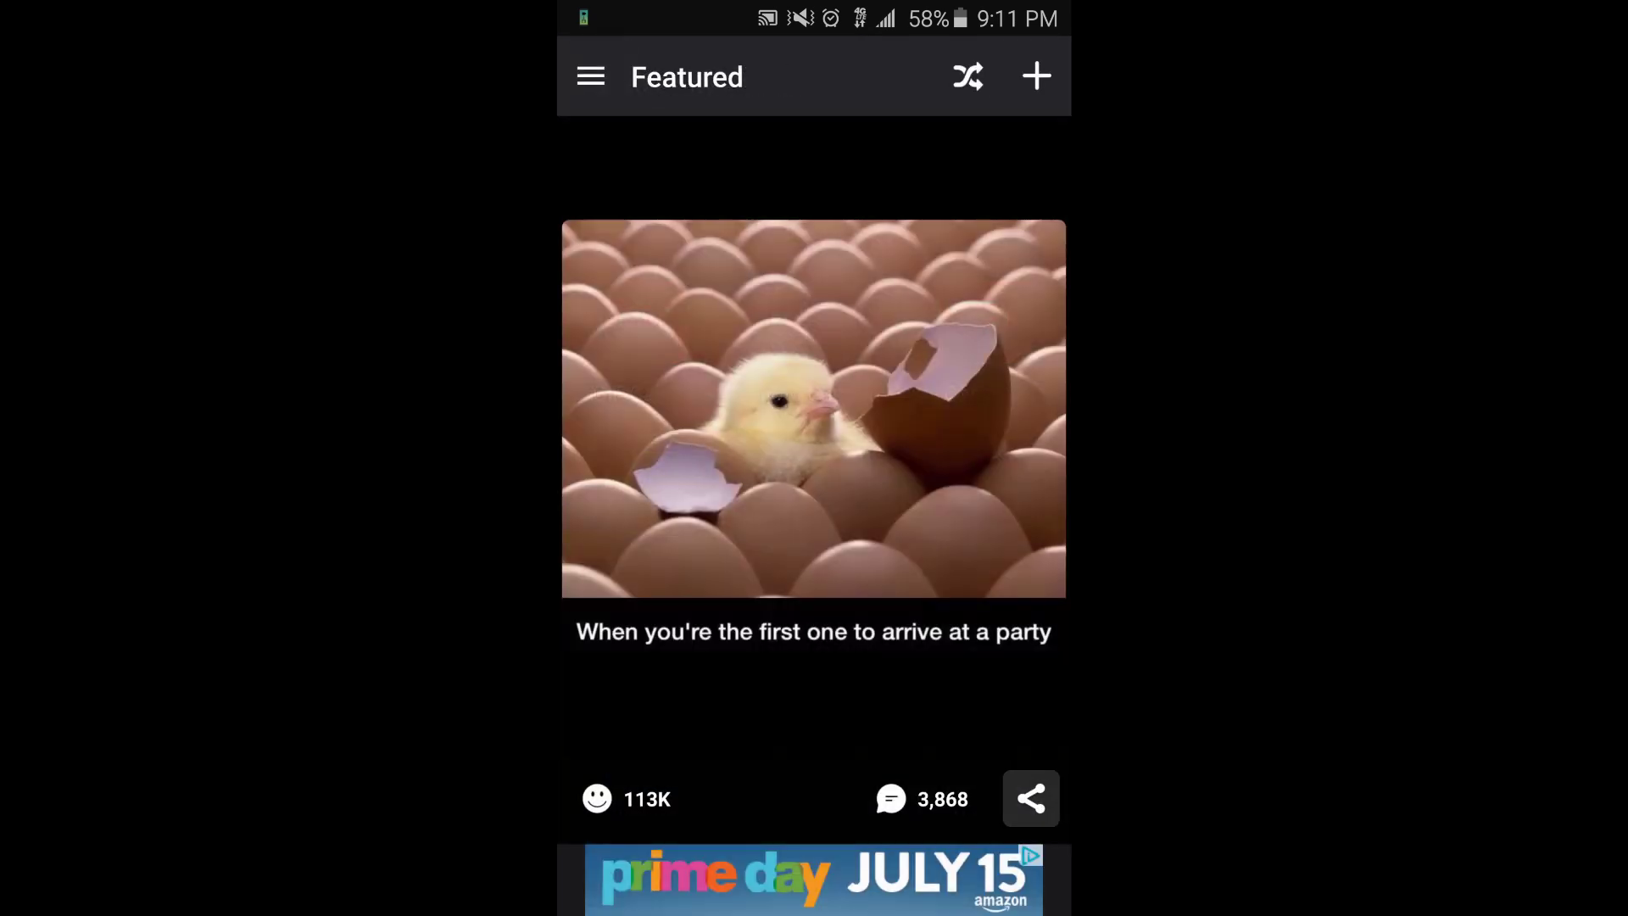
click(812, 694)
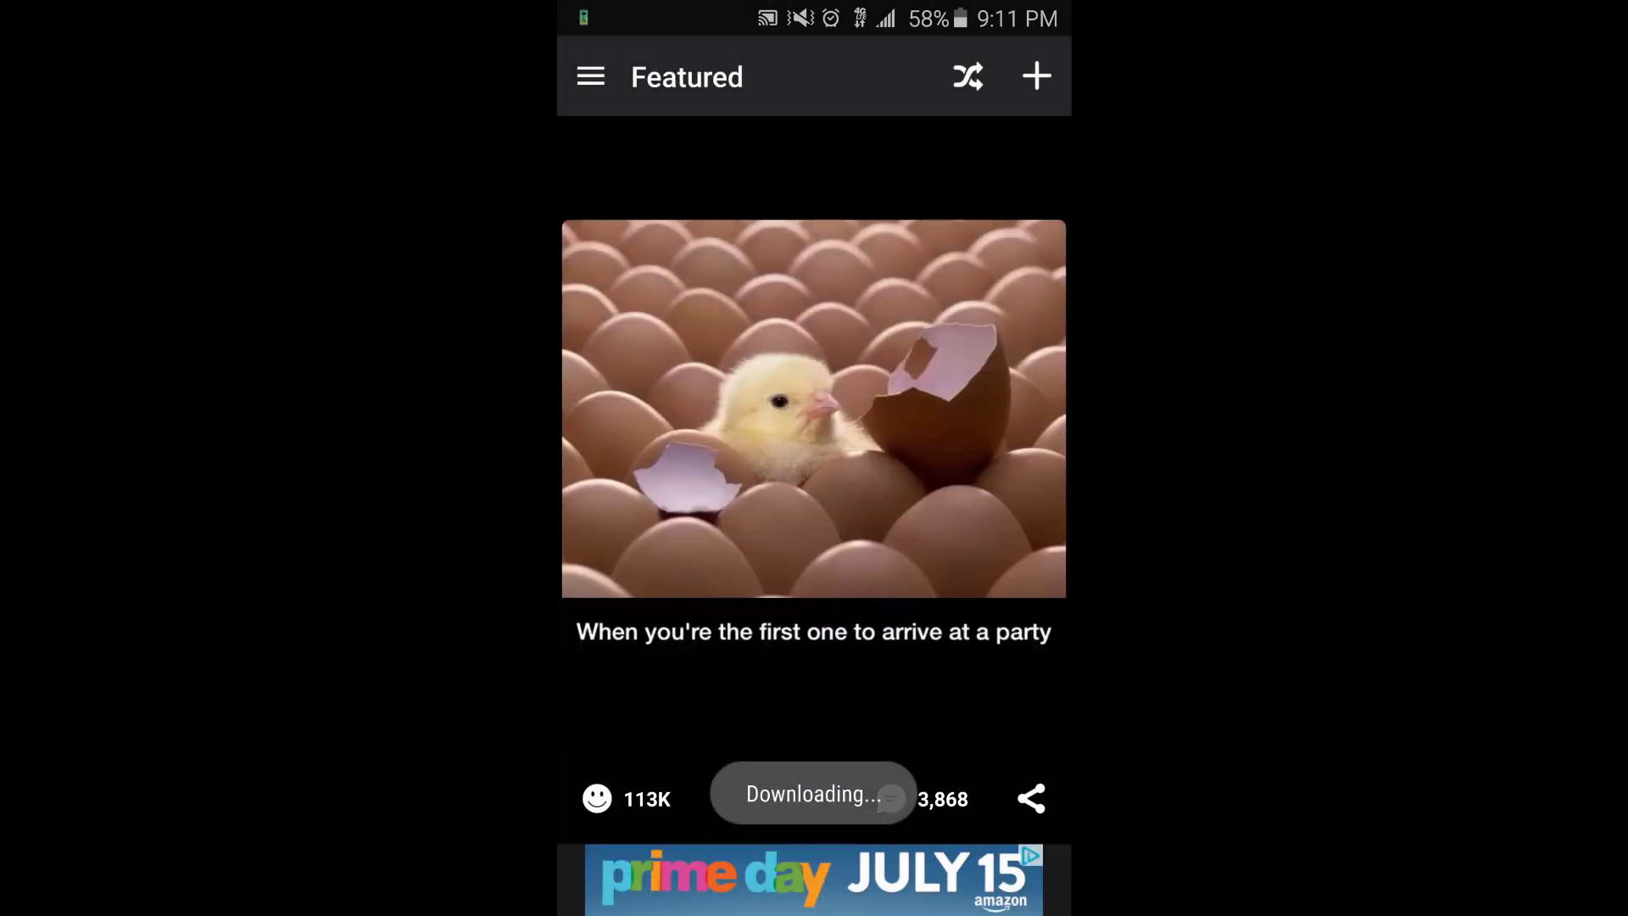
key(Home)
key(Home)
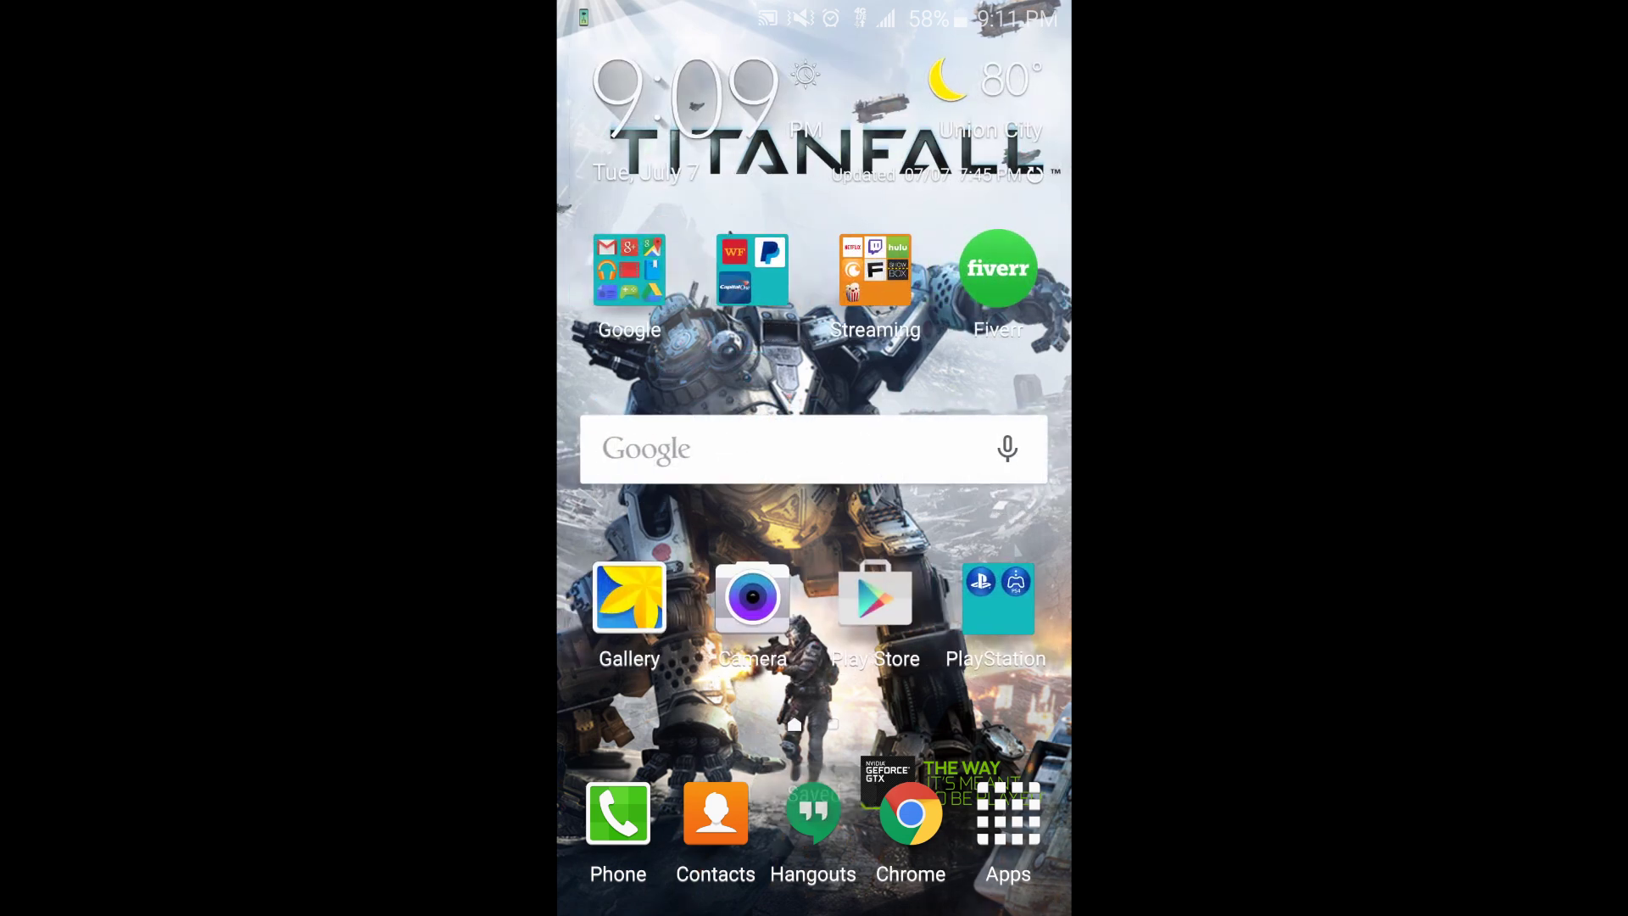
click(628, 599)
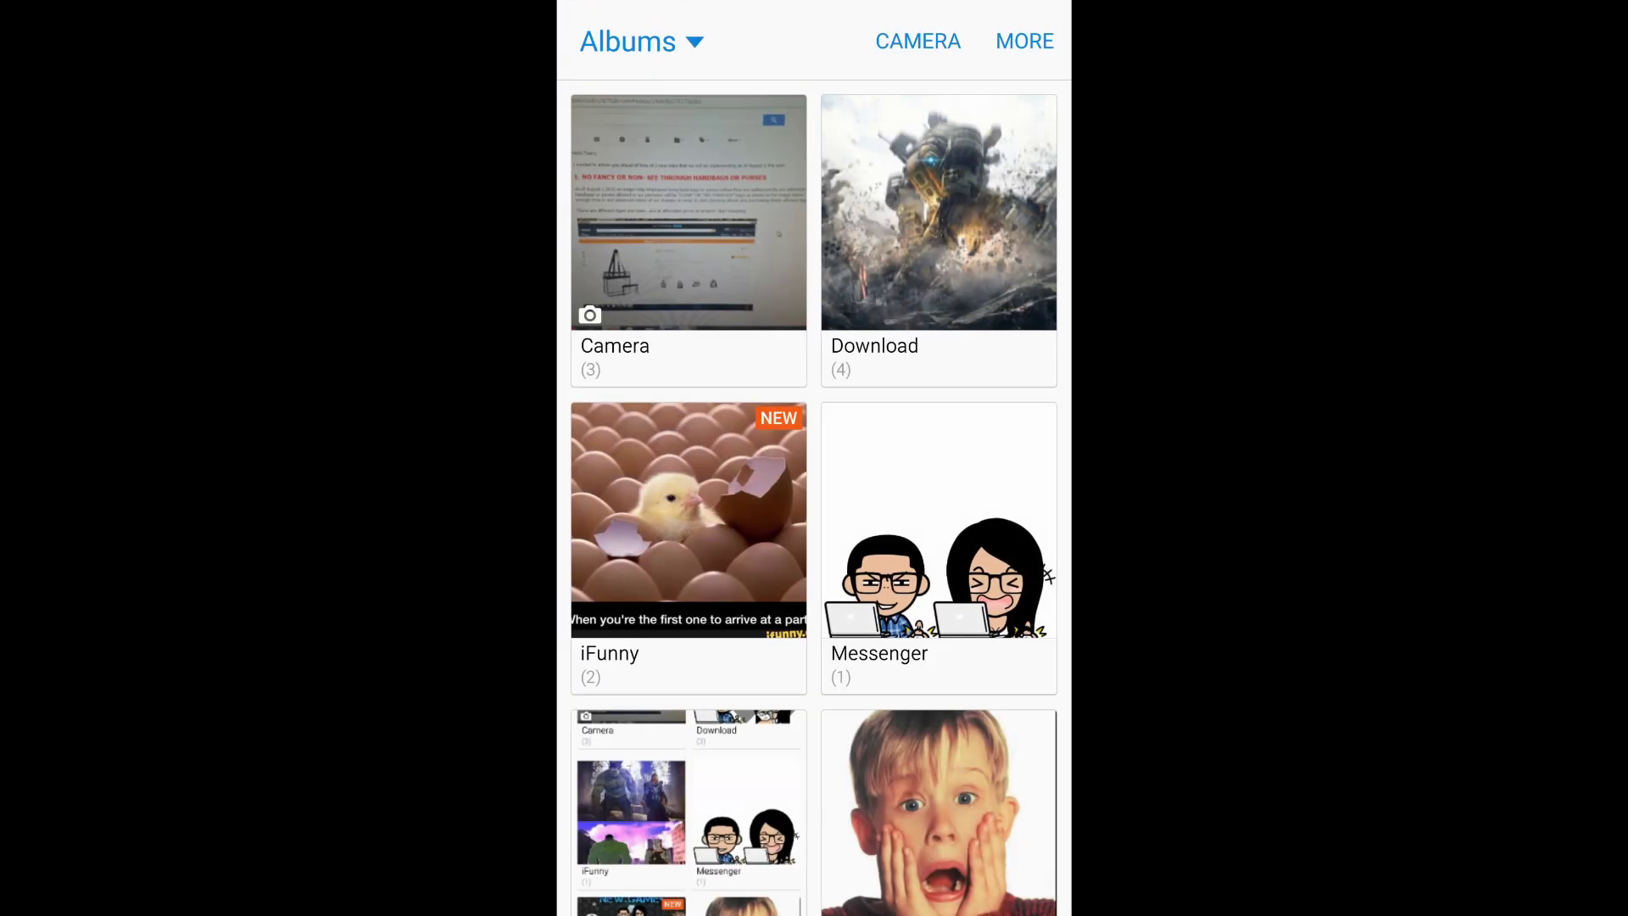
scroll(814, 509, down, 2)
scroll(815, 509, up, 2)
scroll(814, 509, down, 2)
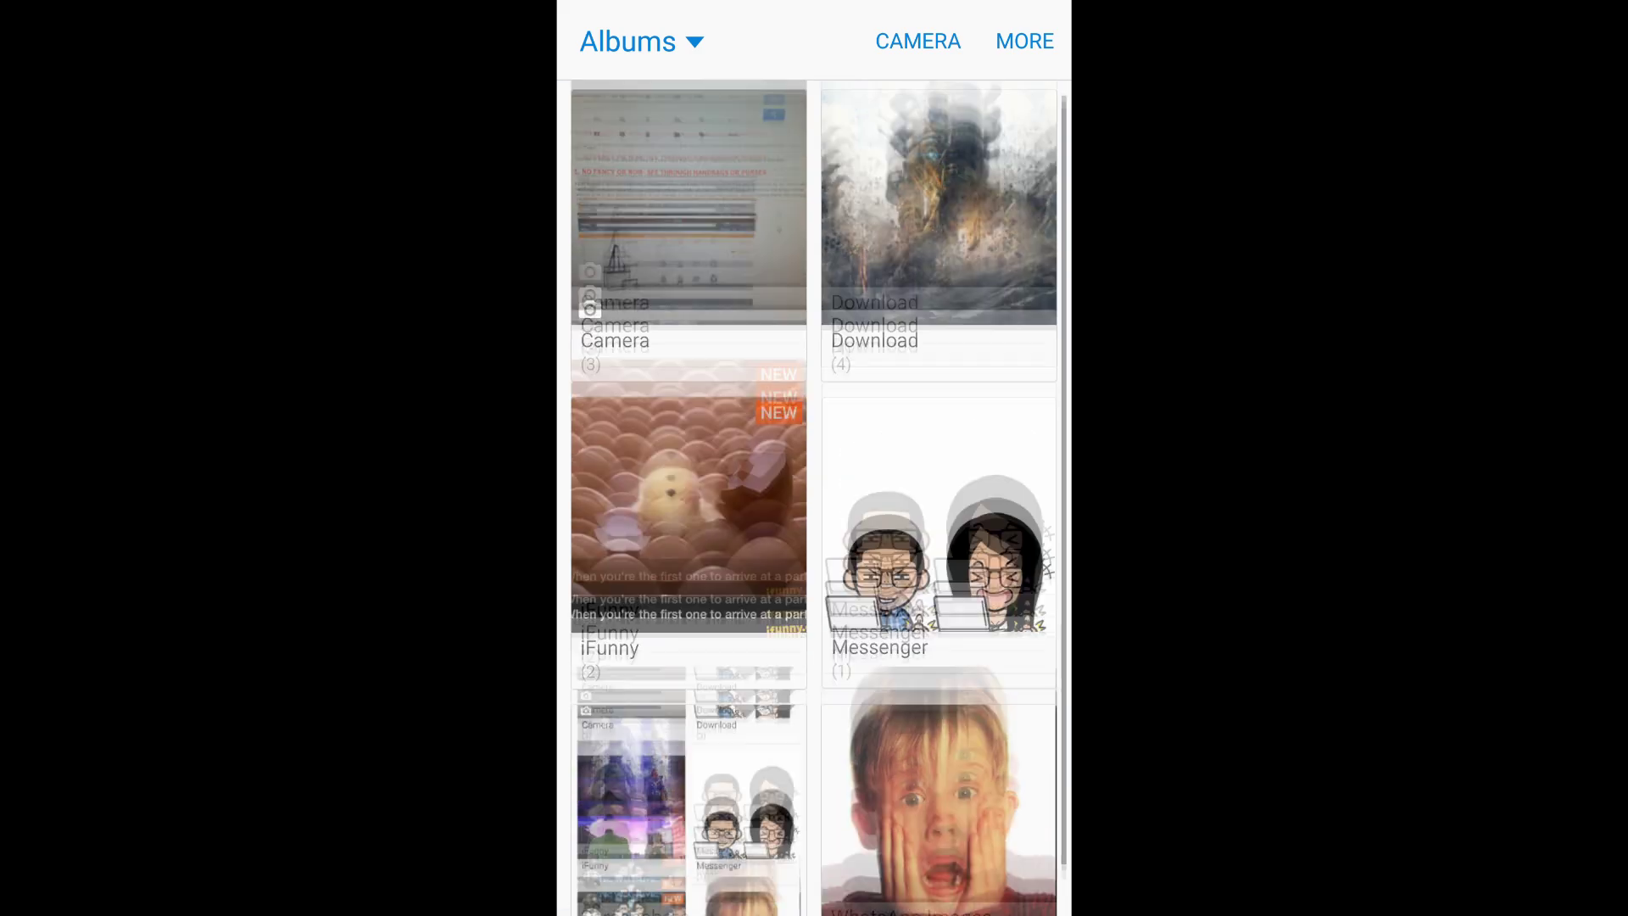
scroll(814, 510, up, 1)
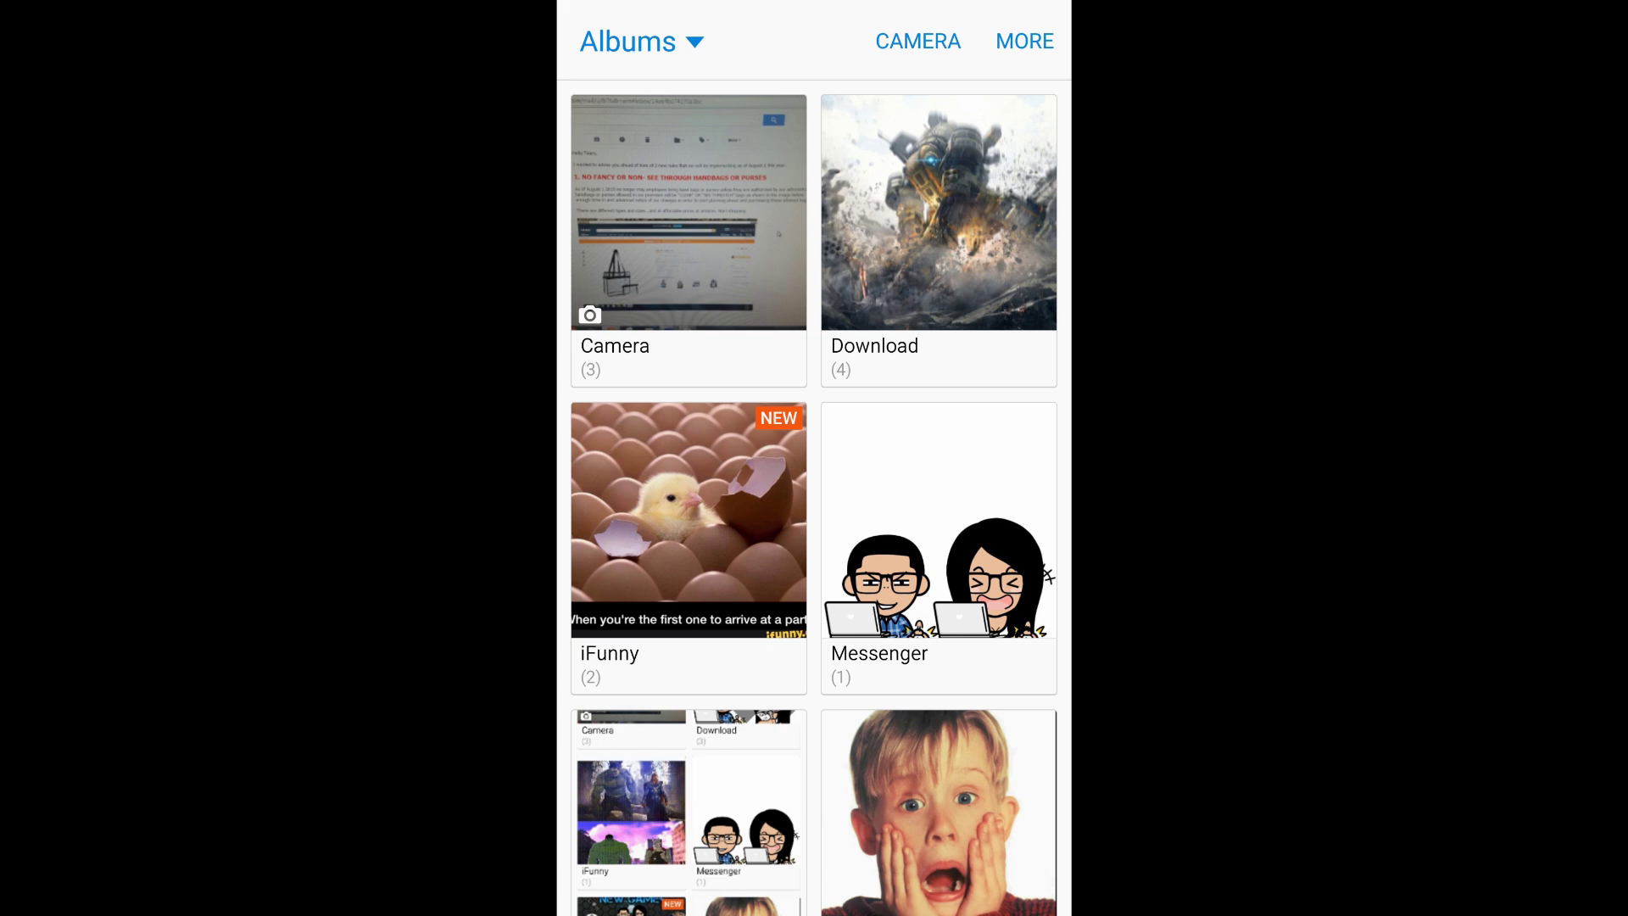
scroll(814, 509, down, 1)
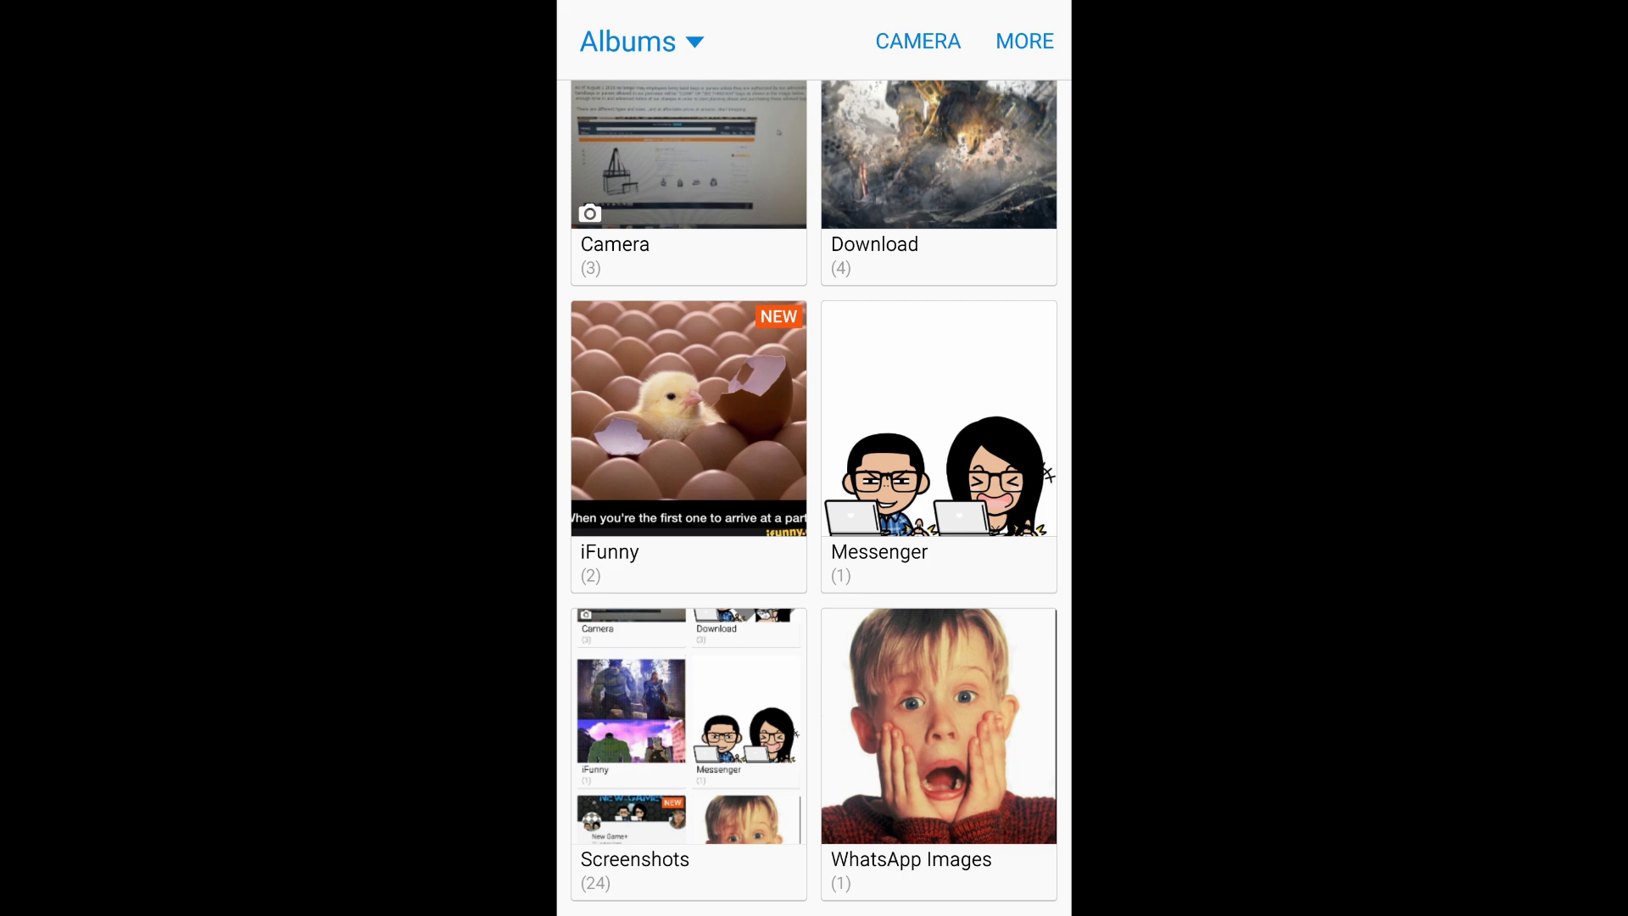
scroll(814, 484, up, 2)
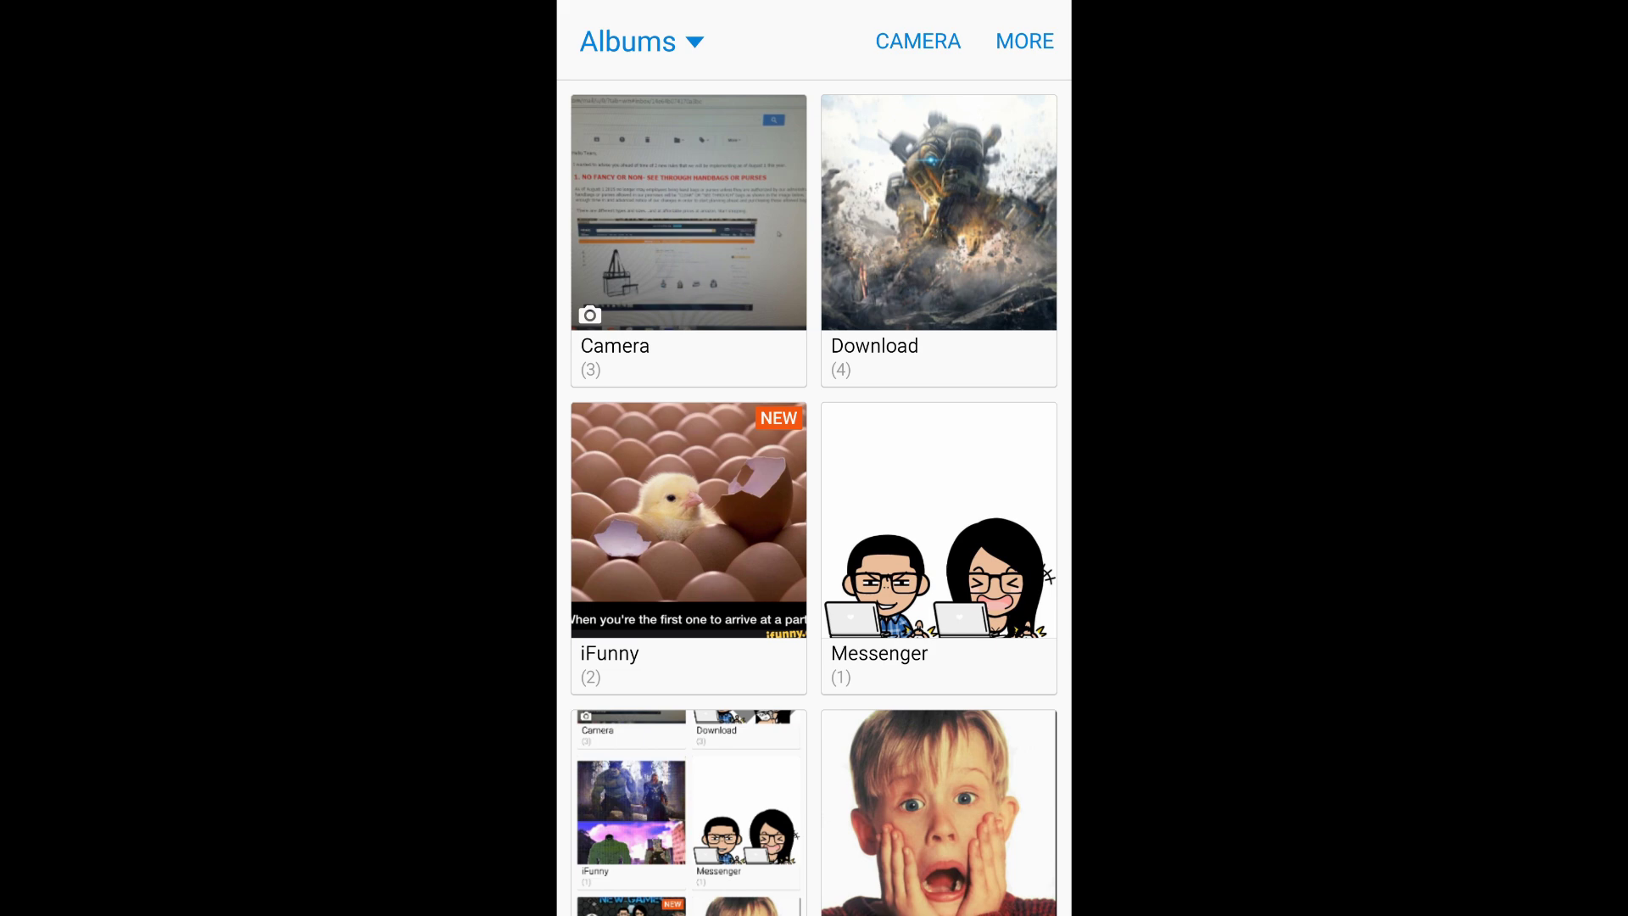
scroll(814, 497, down, 2)
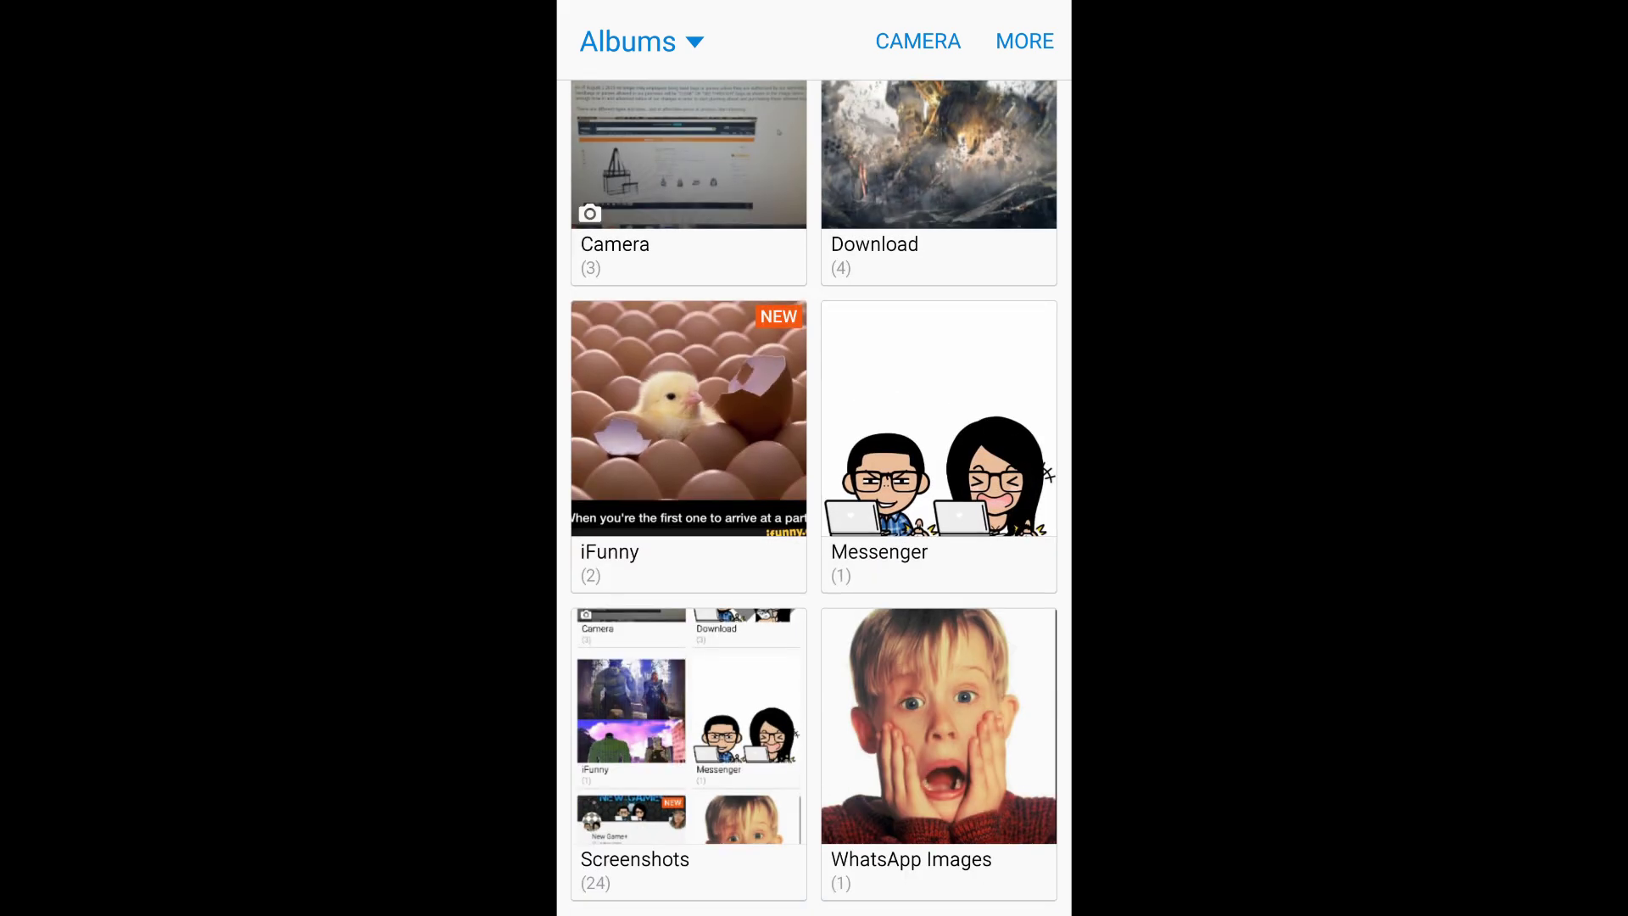
scroll(814, 497, up, 2)
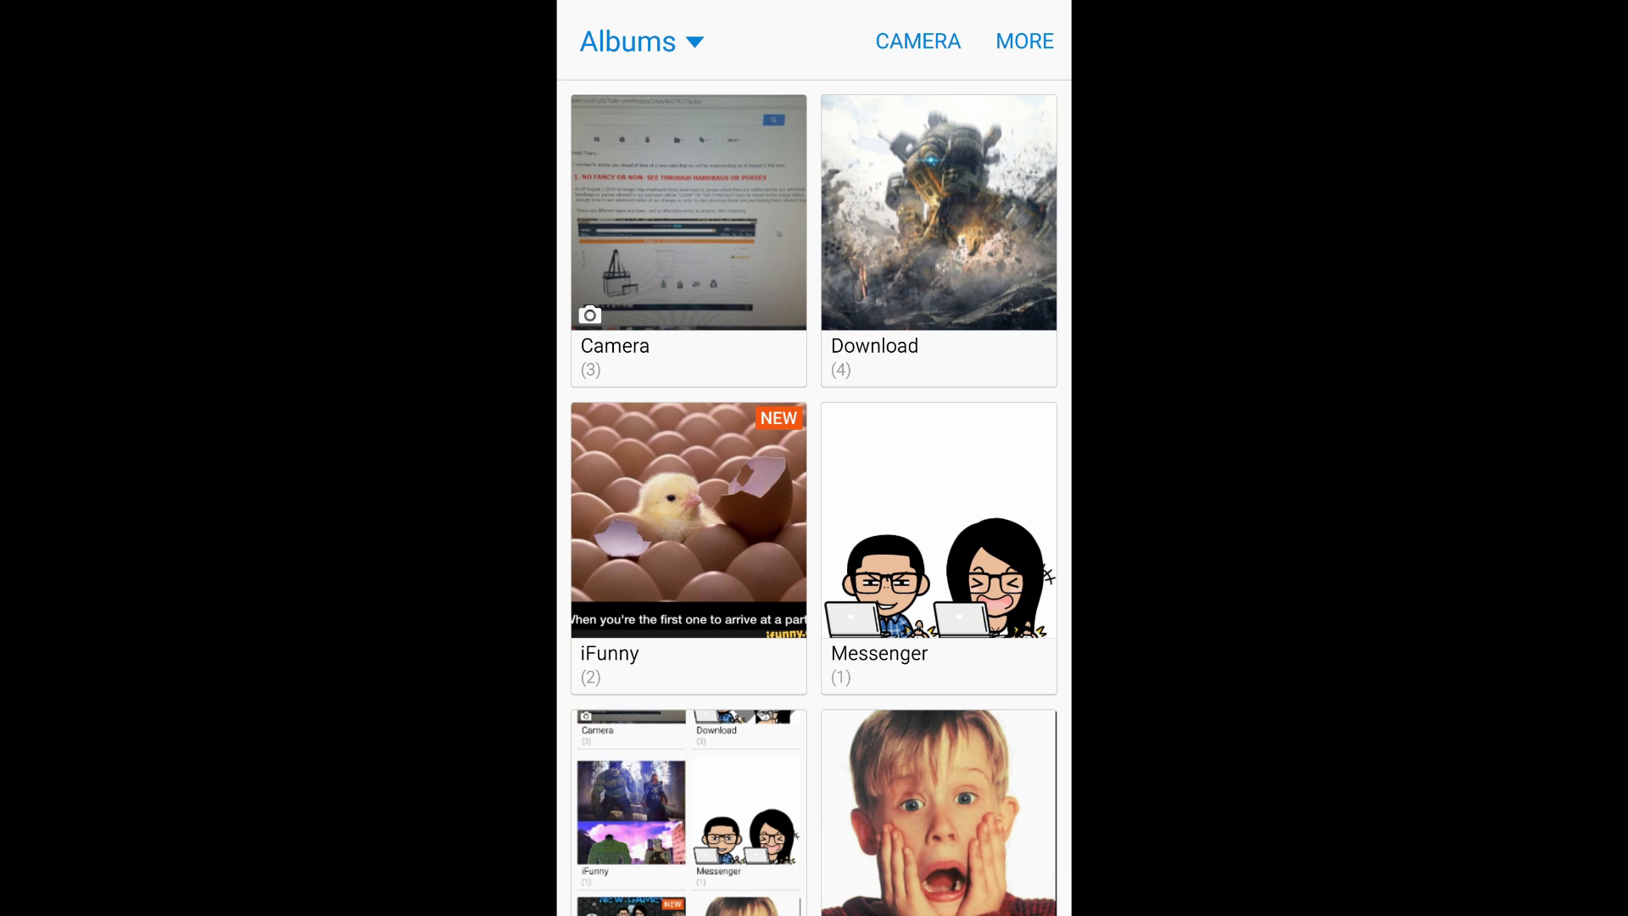
key(Home)
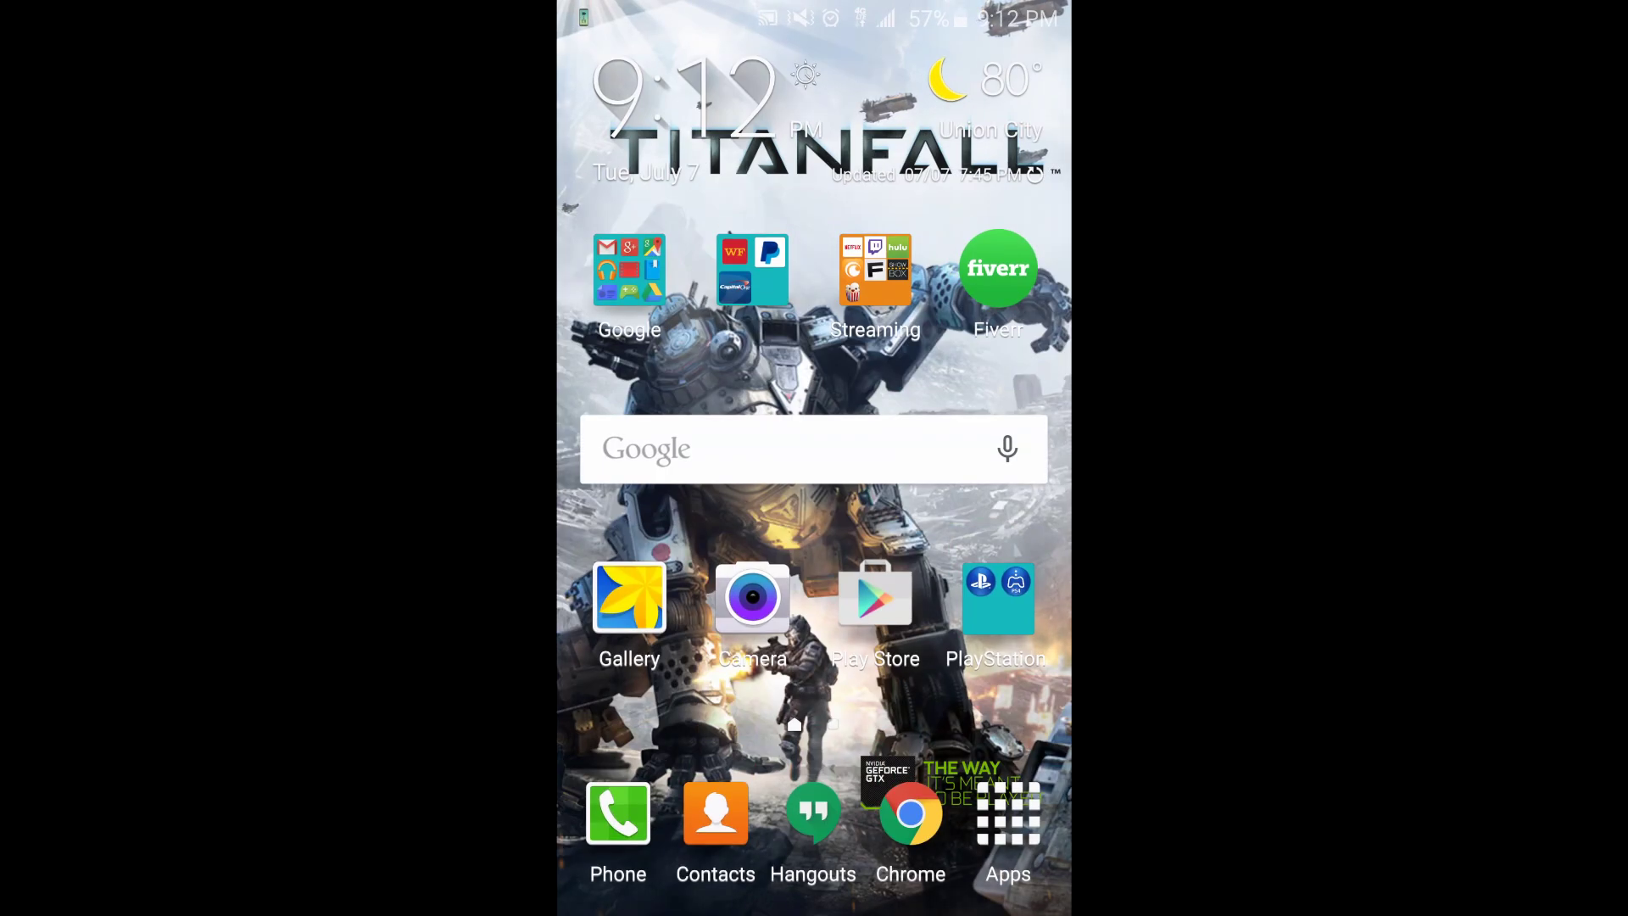
drag(967, 509, 661, 509)
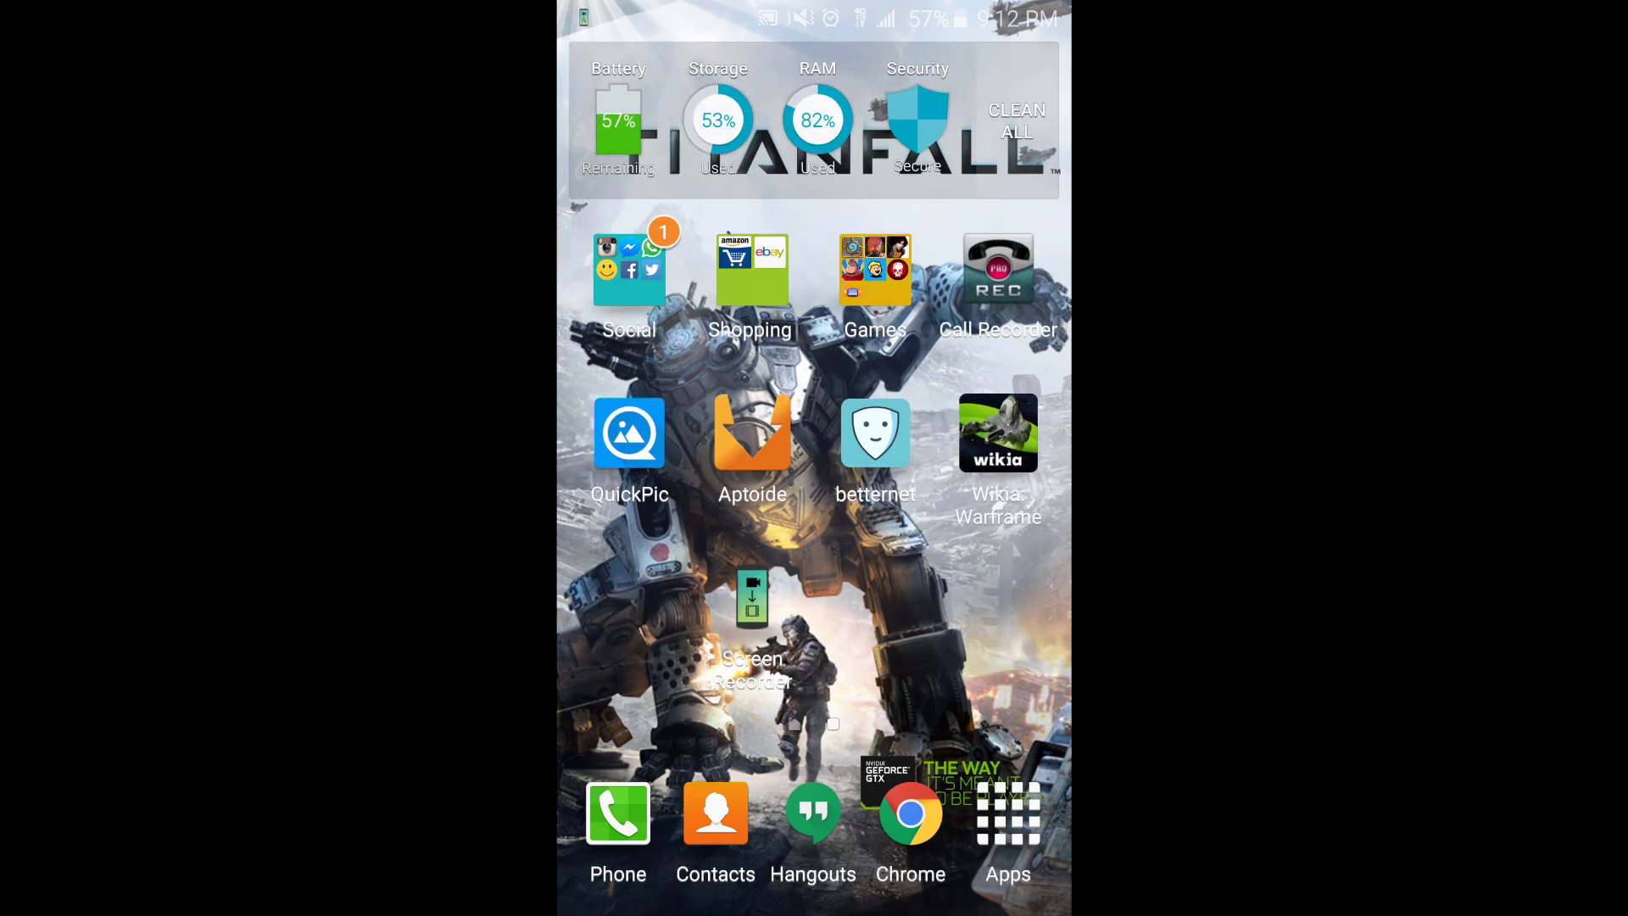
mouse_move(661, 509)
mouse_down()
mouse_move(966, 509)
mouse_move(662, 508)
mouse_up()
click(1008, 819)
mouse_move(967, 509)
mouse_down()
mouse_move(662, 508)
mouse_move(966, 510)
mouse_up()
drag(662, 509, 967, 509)
drag(662, 509, 966, 509)
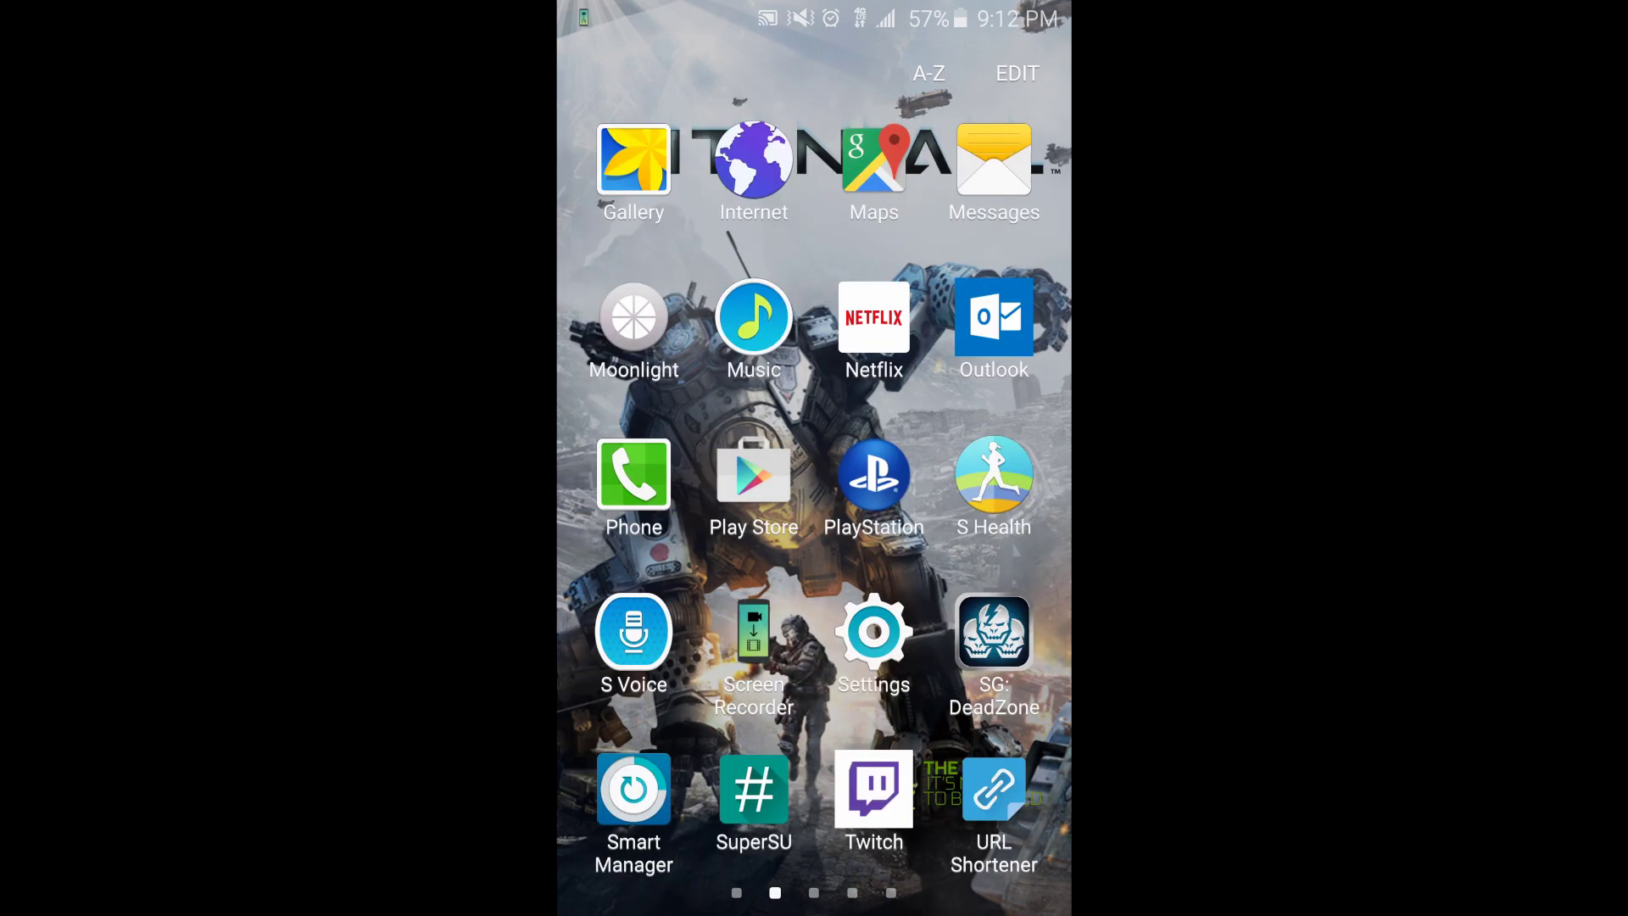
click(753, 788)
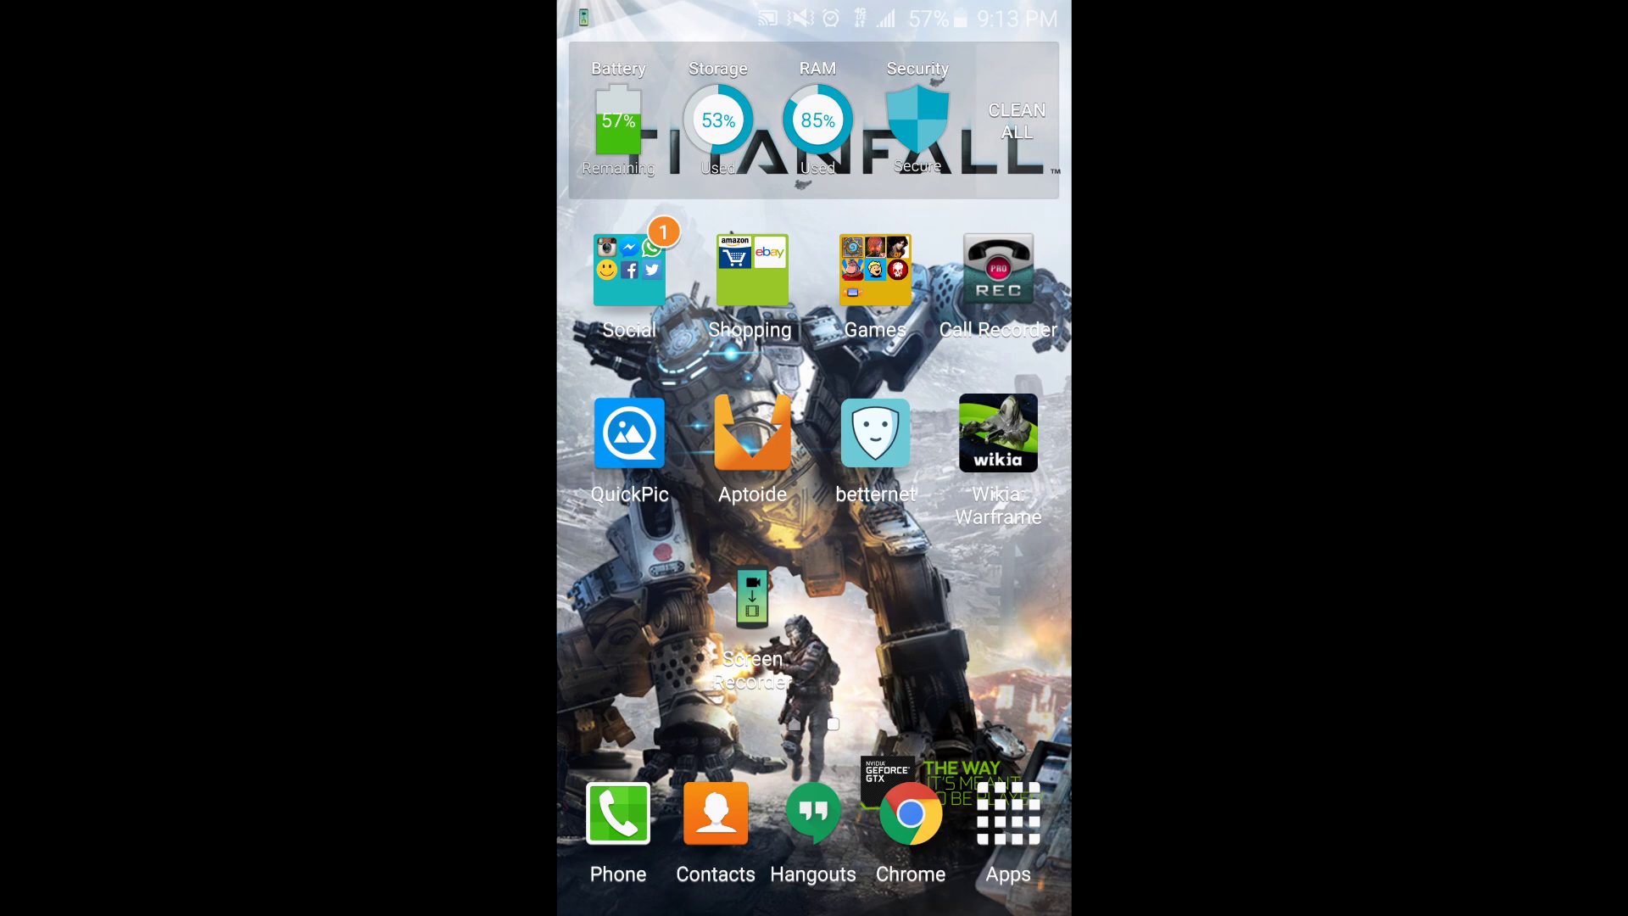
- Briefly check the Gallery albums, then return to the clock home page
drag(966, 534, 661, 535)
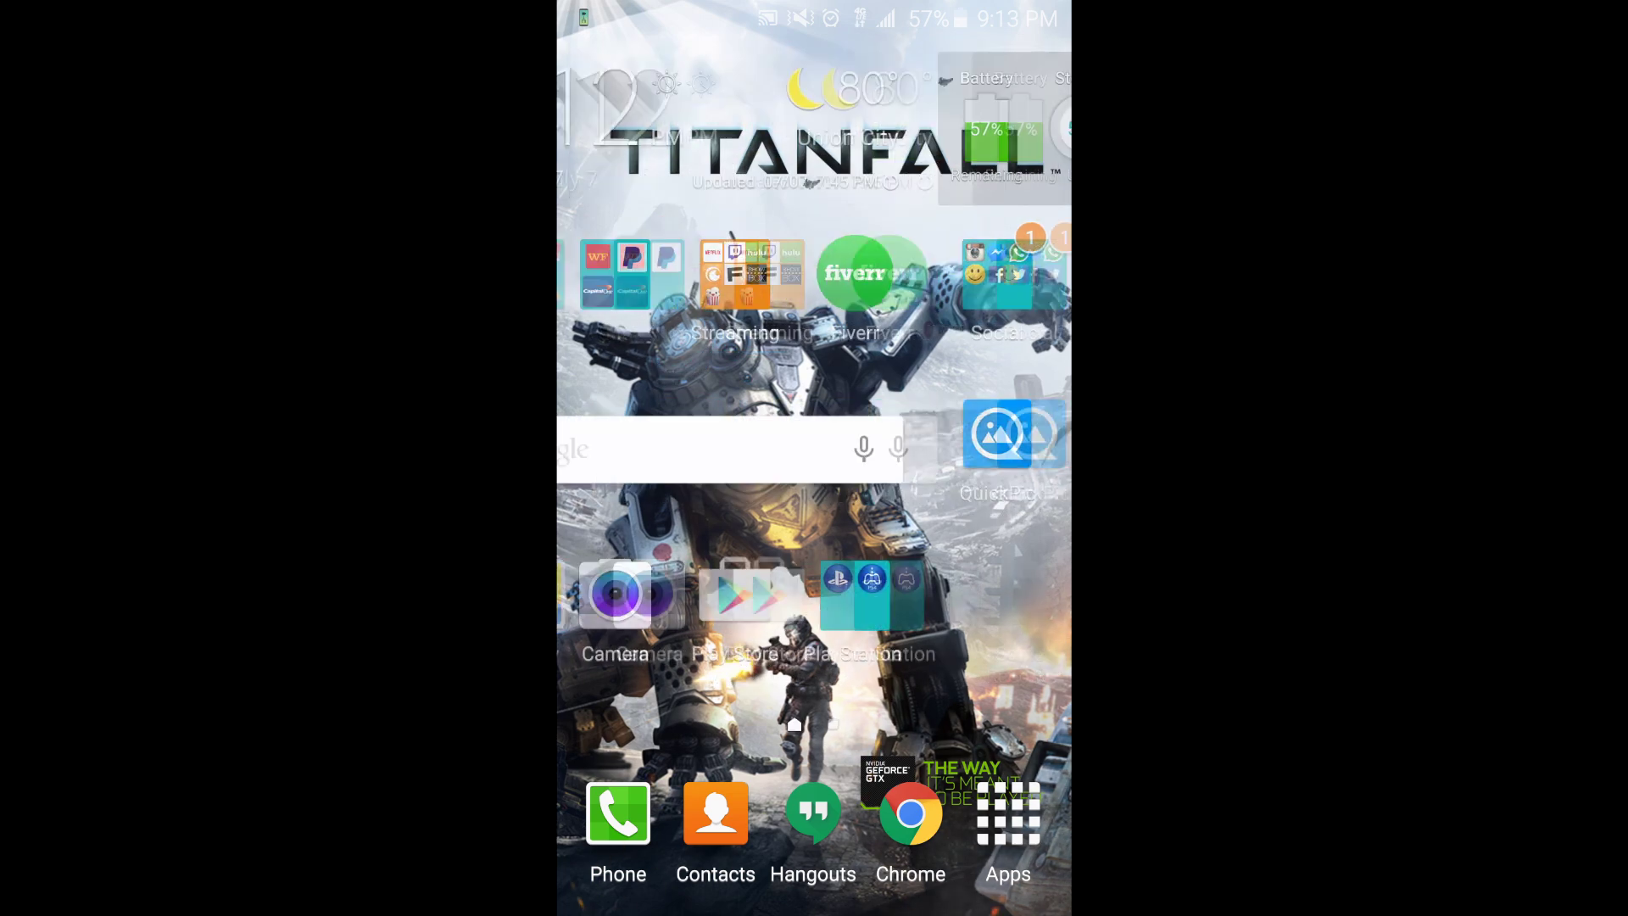
click(628, 598)
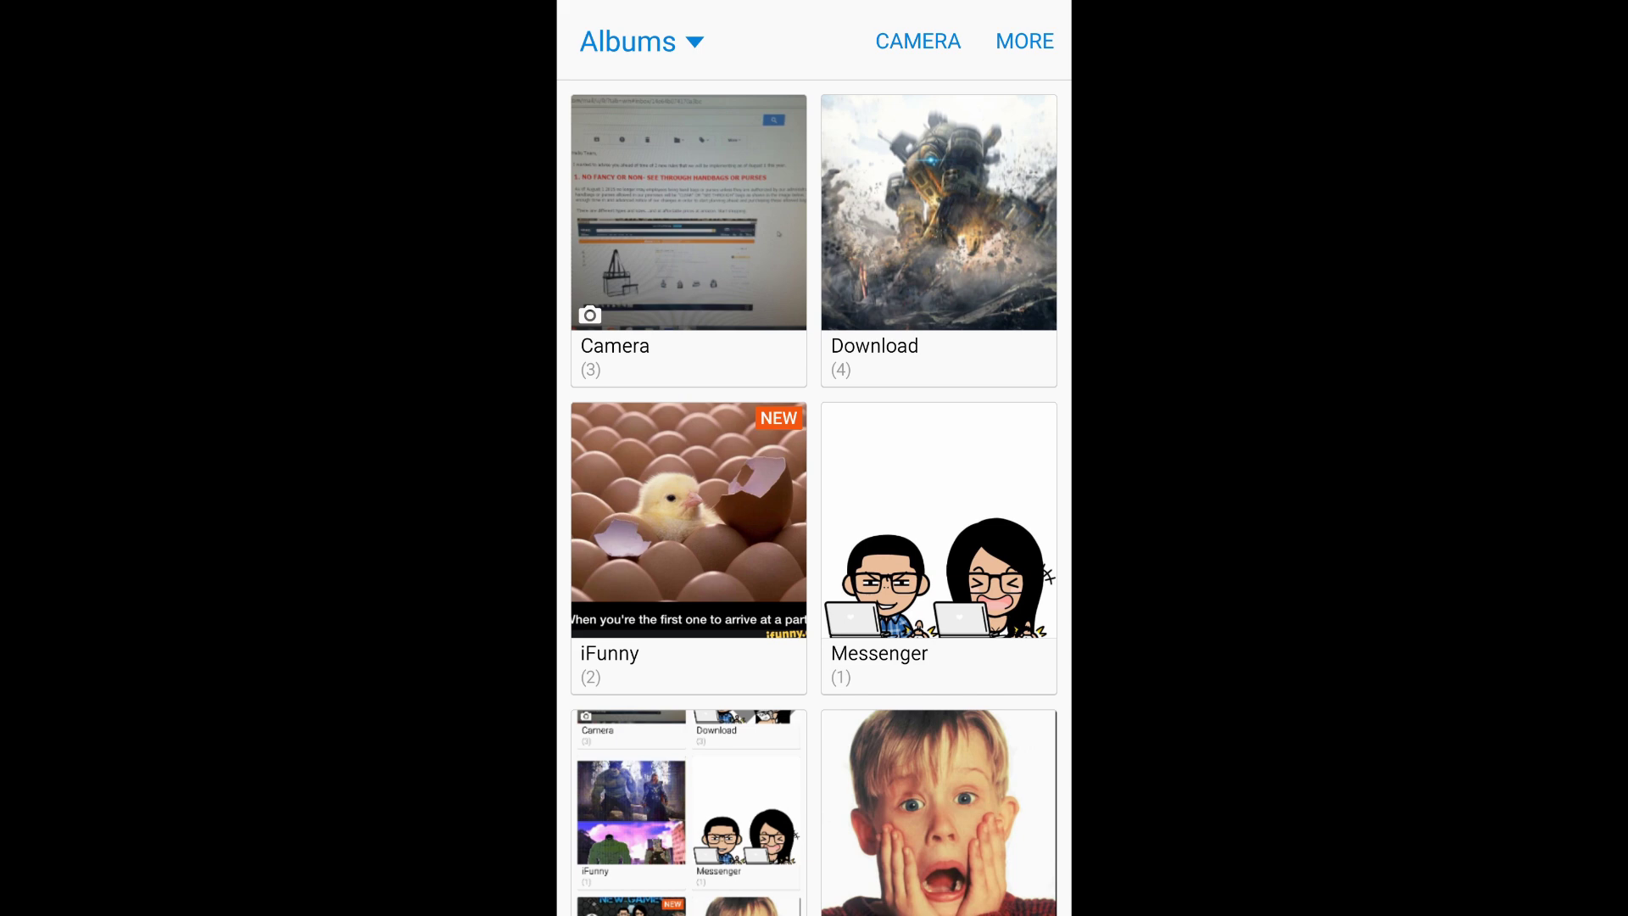
key(Home)
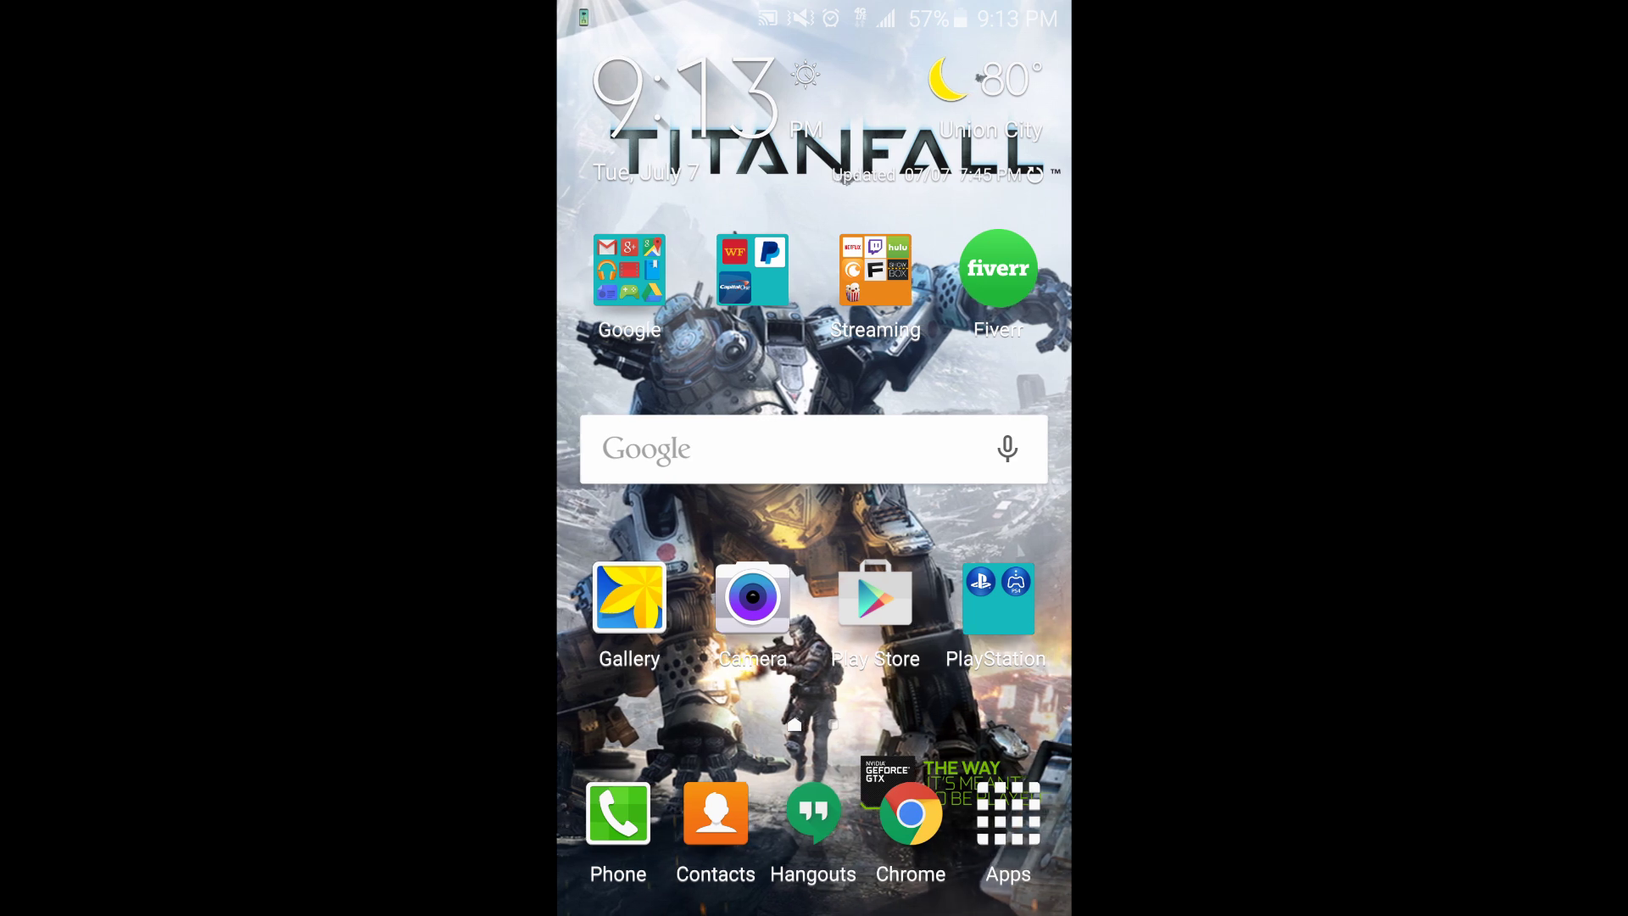
drag(967, 510, 662, 509)
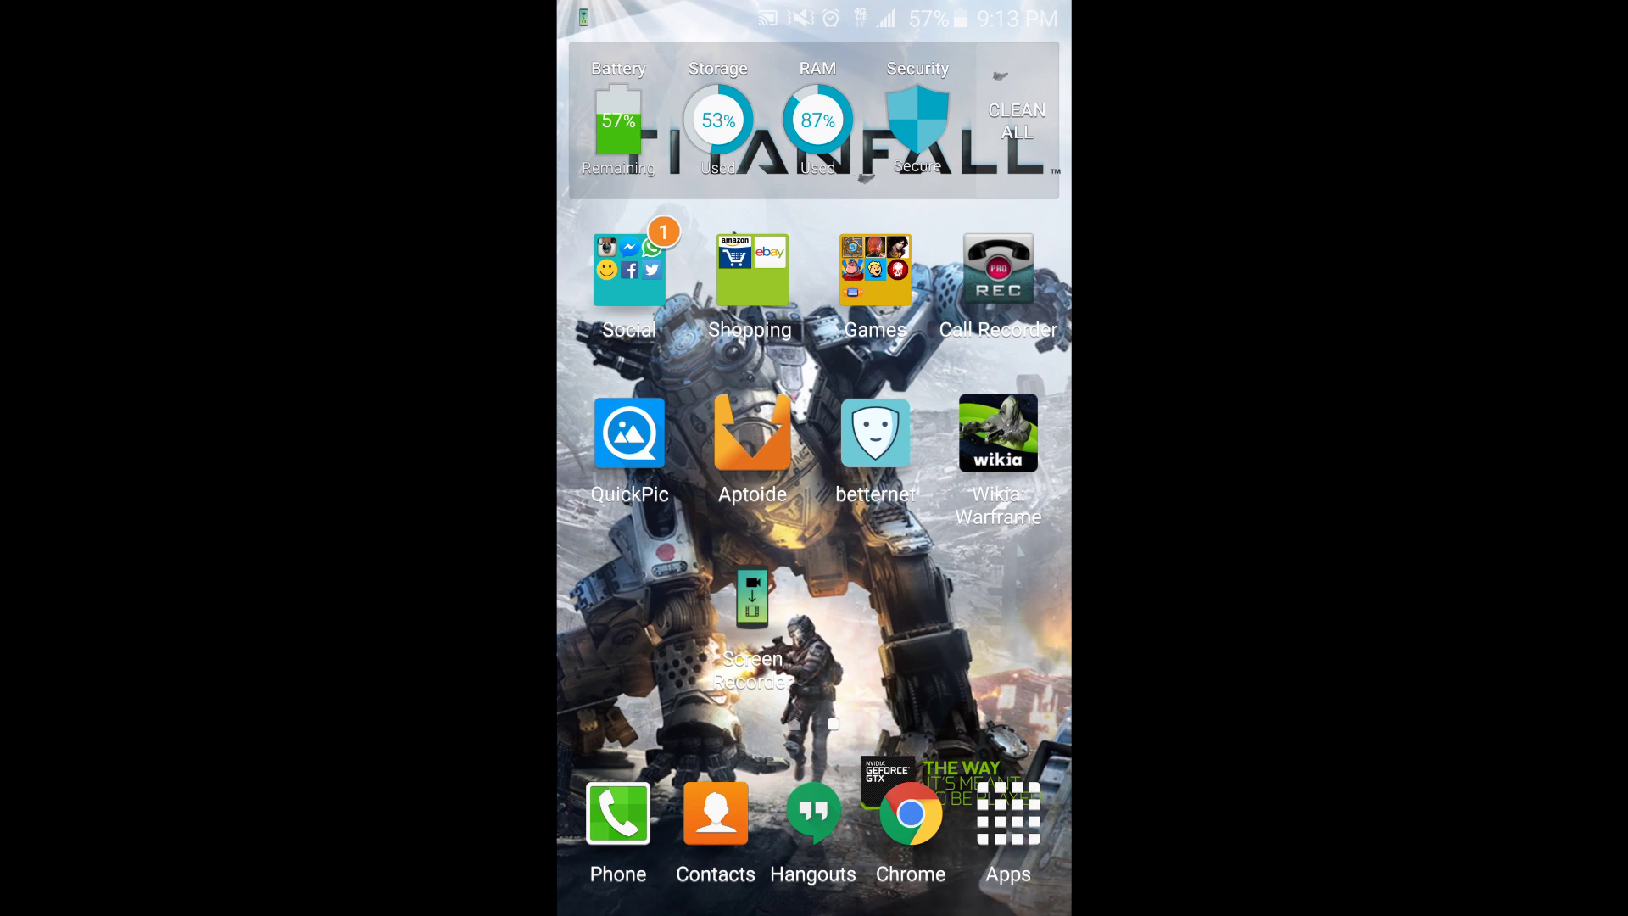
drag(662, 509, 967, 509)
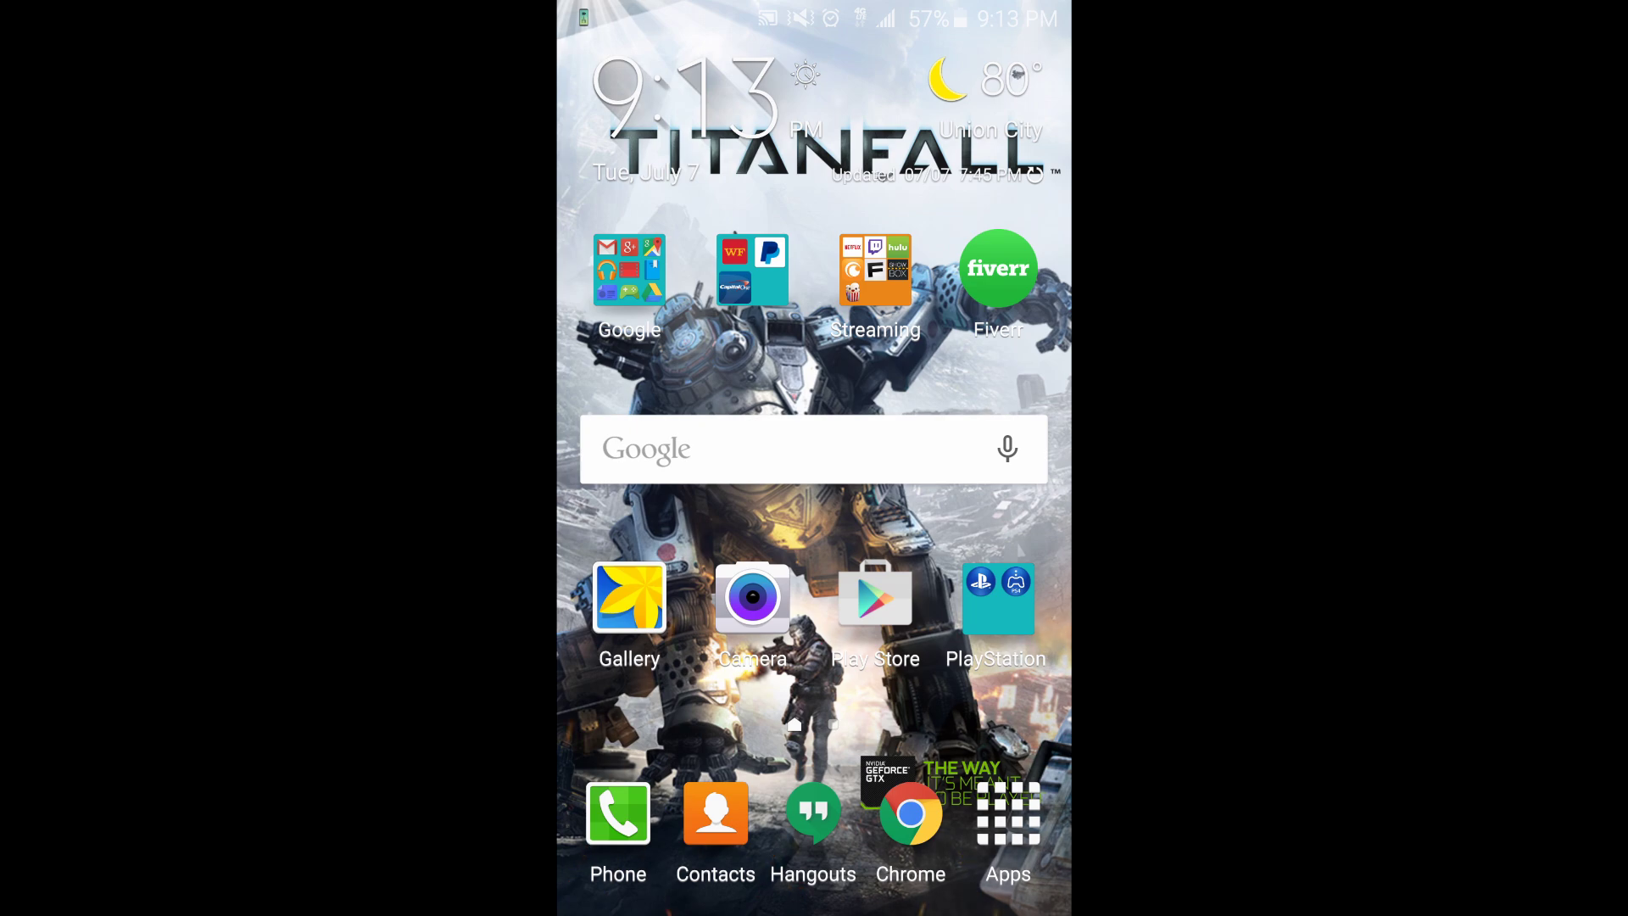
- Look inside the Samsung apps folder, back out, and launch the Google Play Store
click(1007, 819)
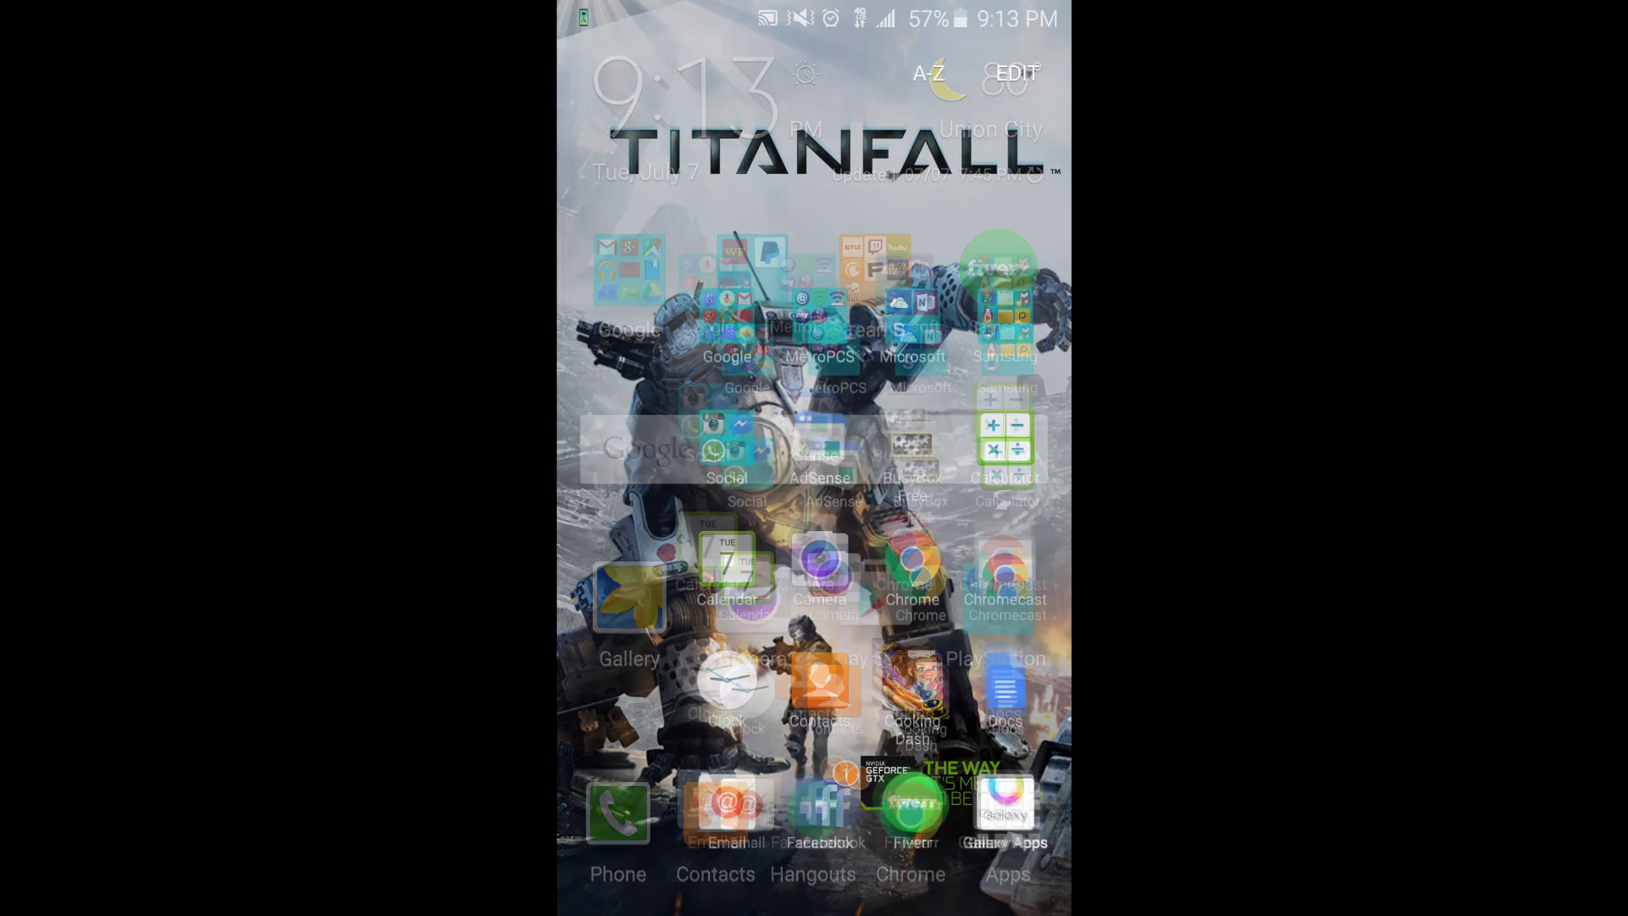
click(993, 166)
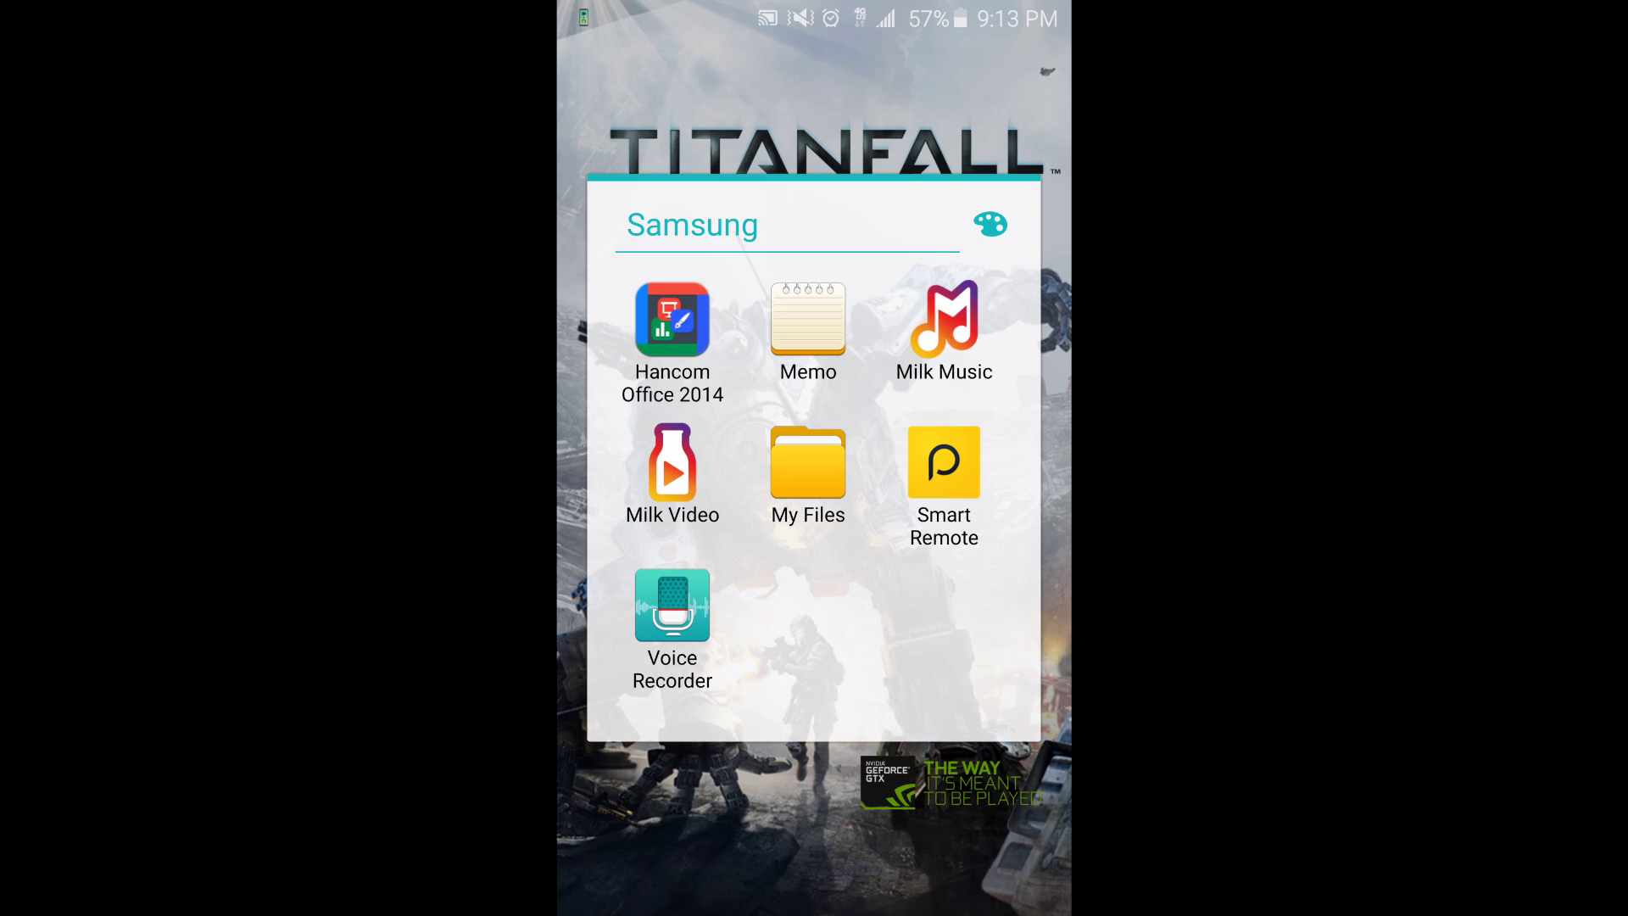
key(Escape)
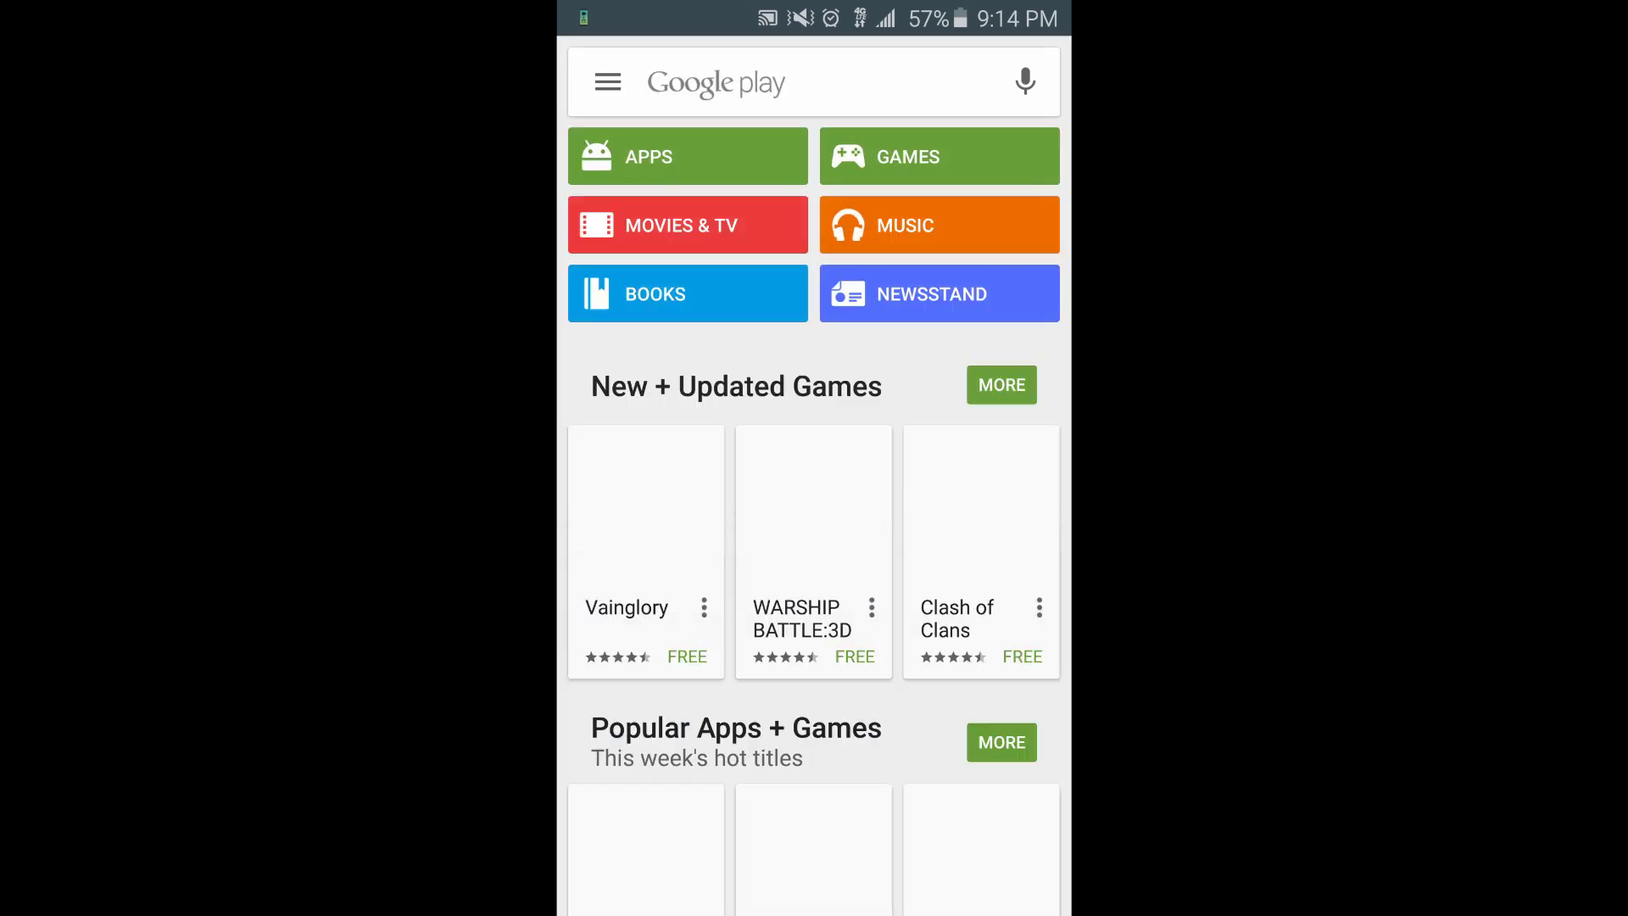
click(763, 80)
text(e)
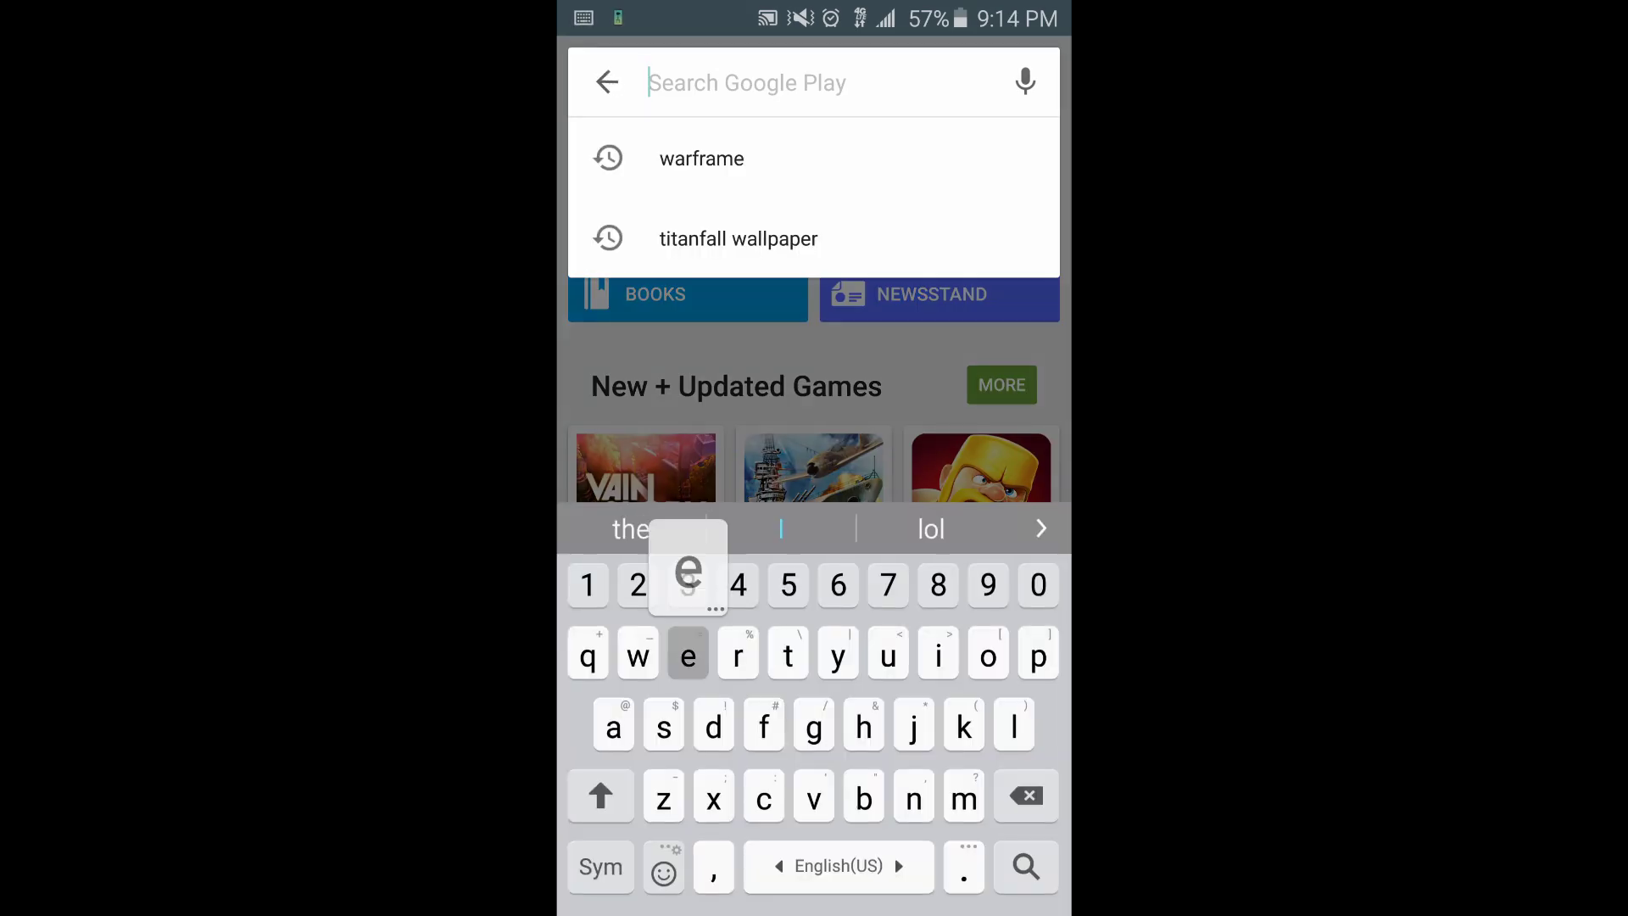
text(s)
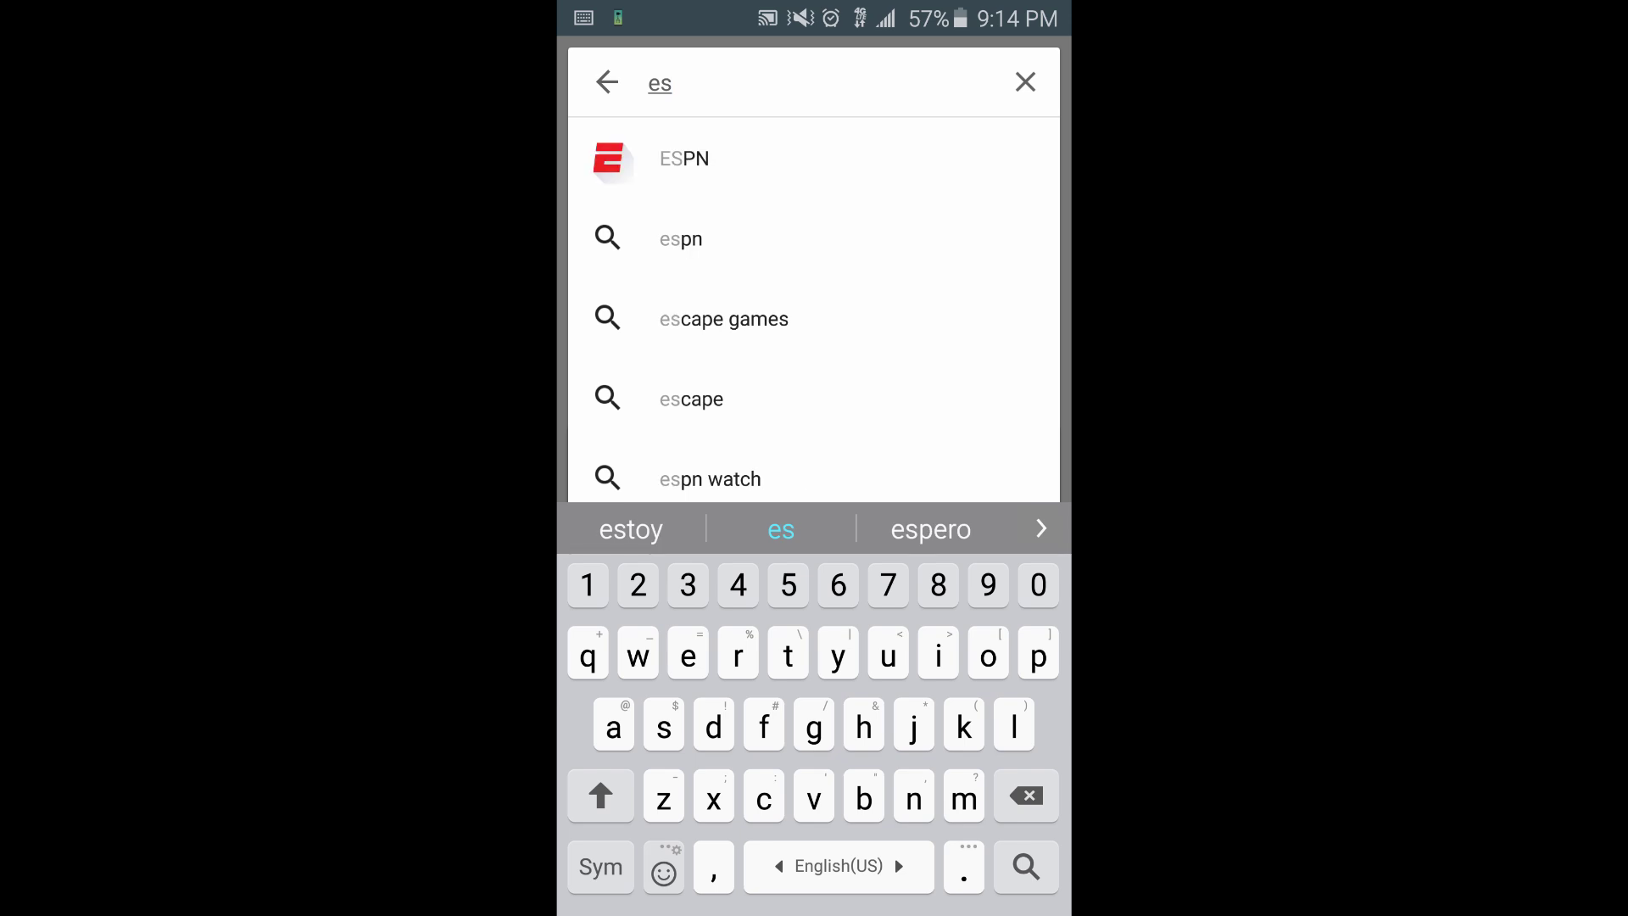
text( fi)
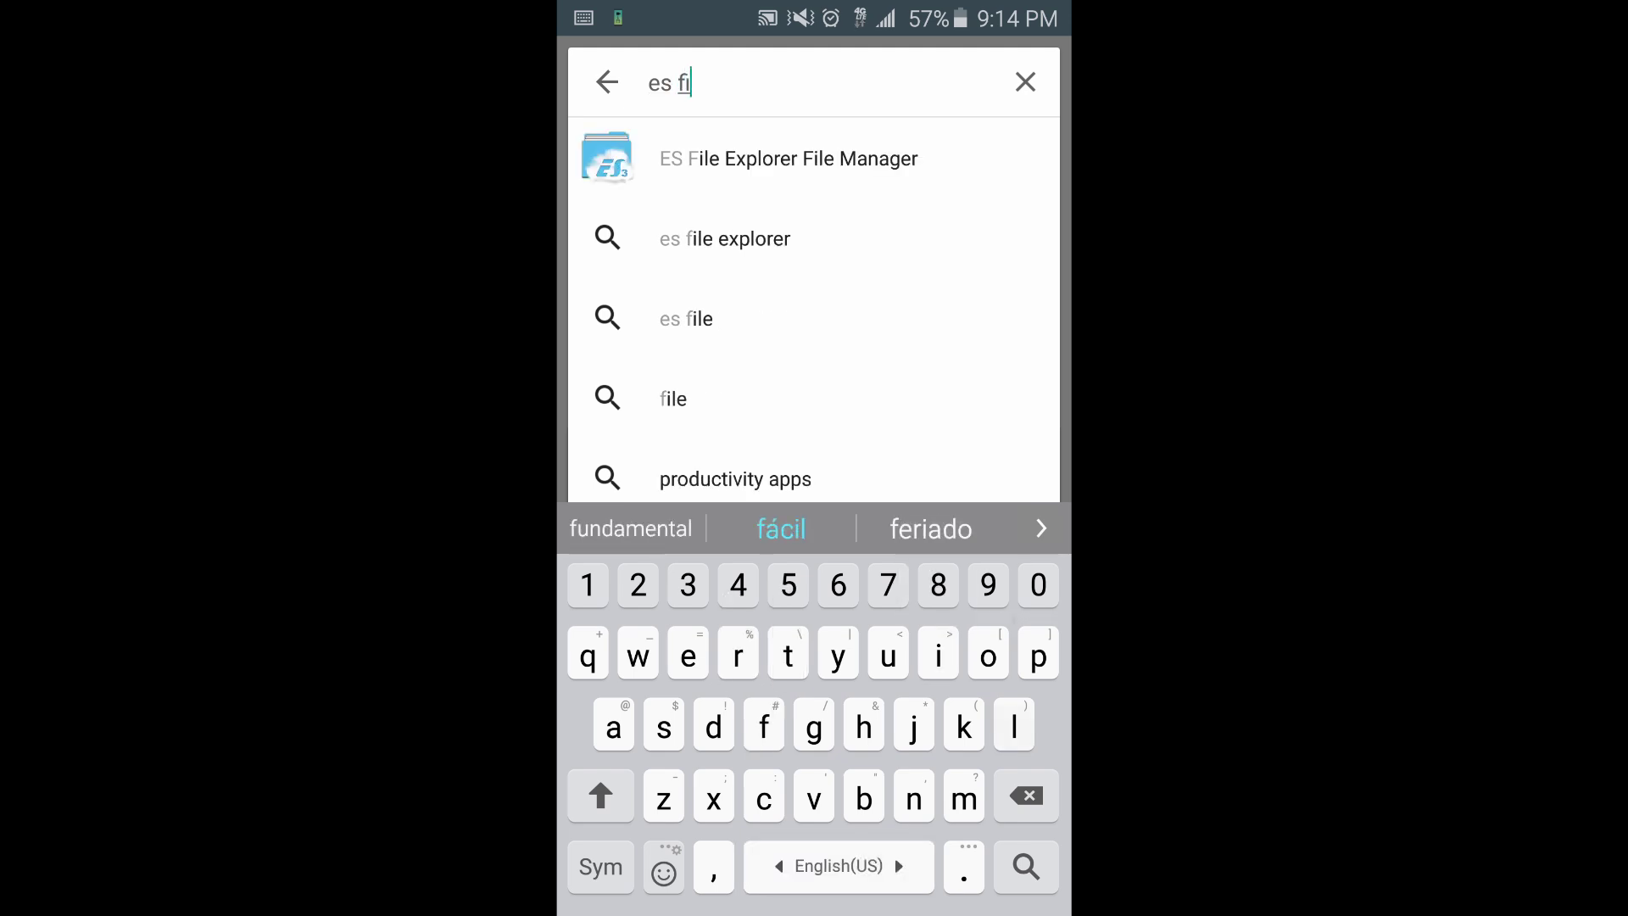
text(l)
- Choose the ES File Explorer File Manager suggestion to reach its store page
click(788, 158)
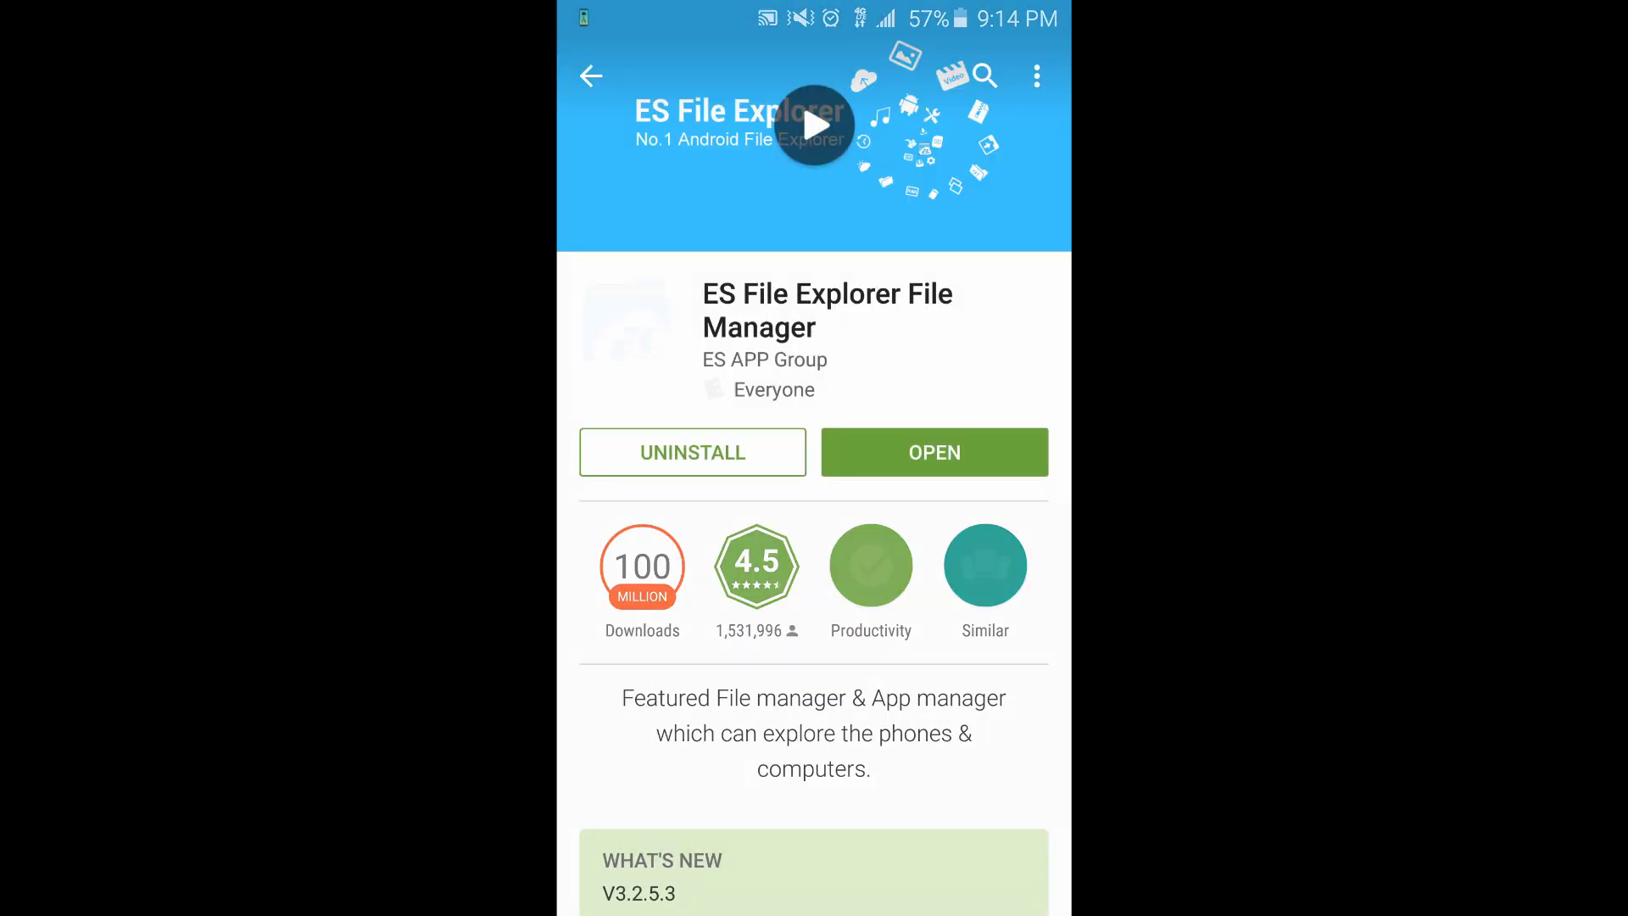
scroll(814, 572, down, 2)
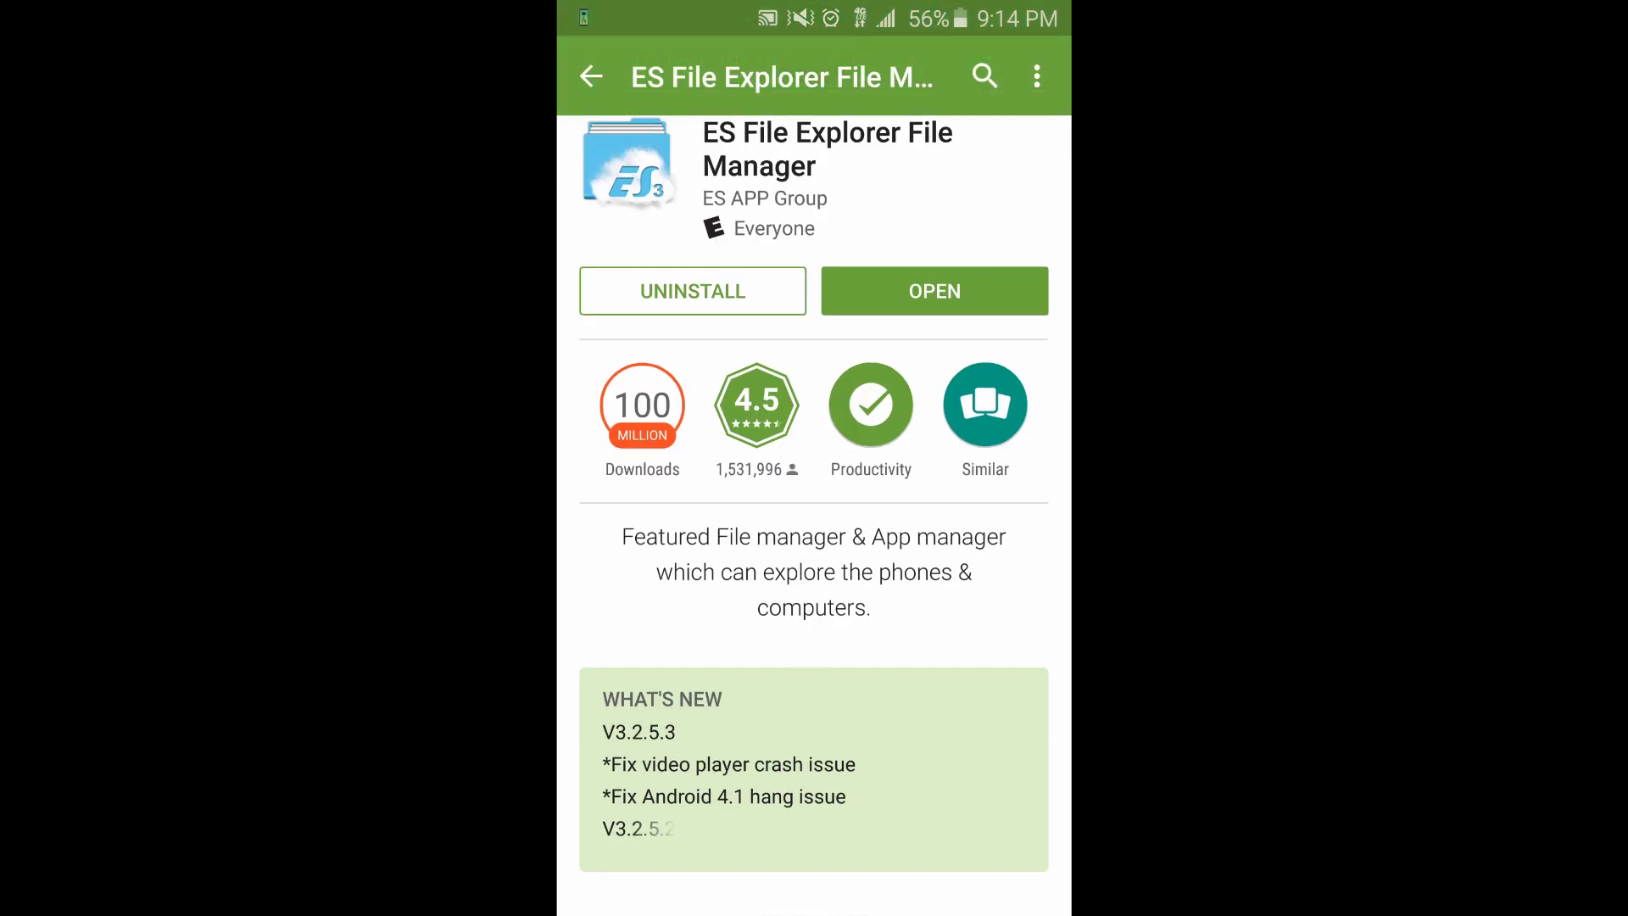
- Launch ES File Explorer, peek at the layout options, and open the side panel
click(933, 291)
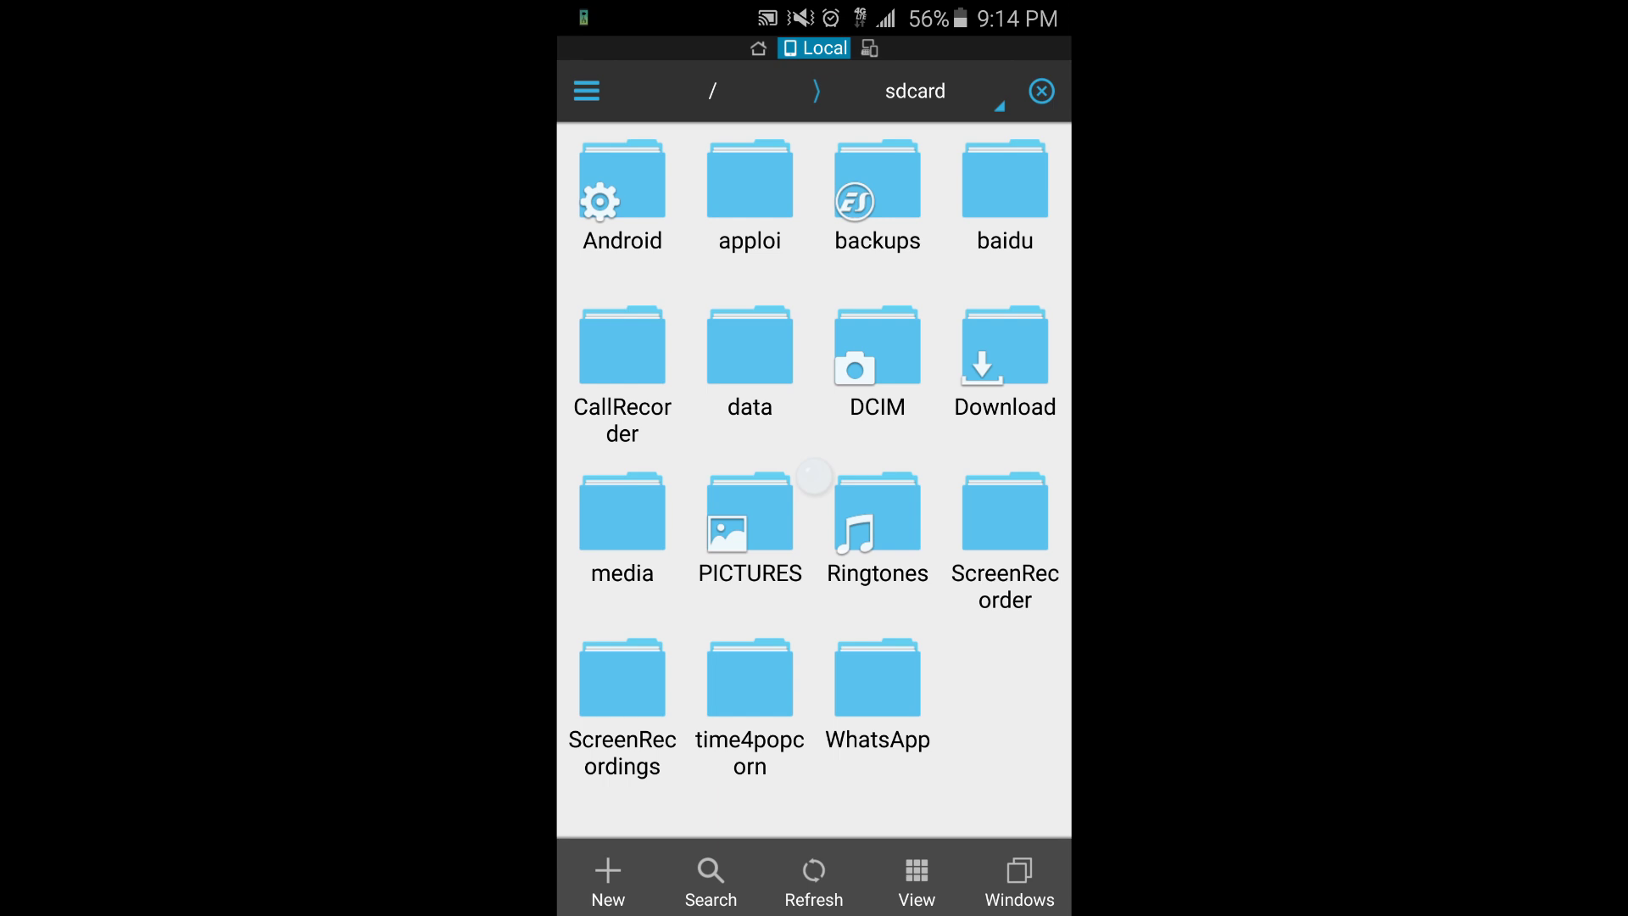
click(916, 880)
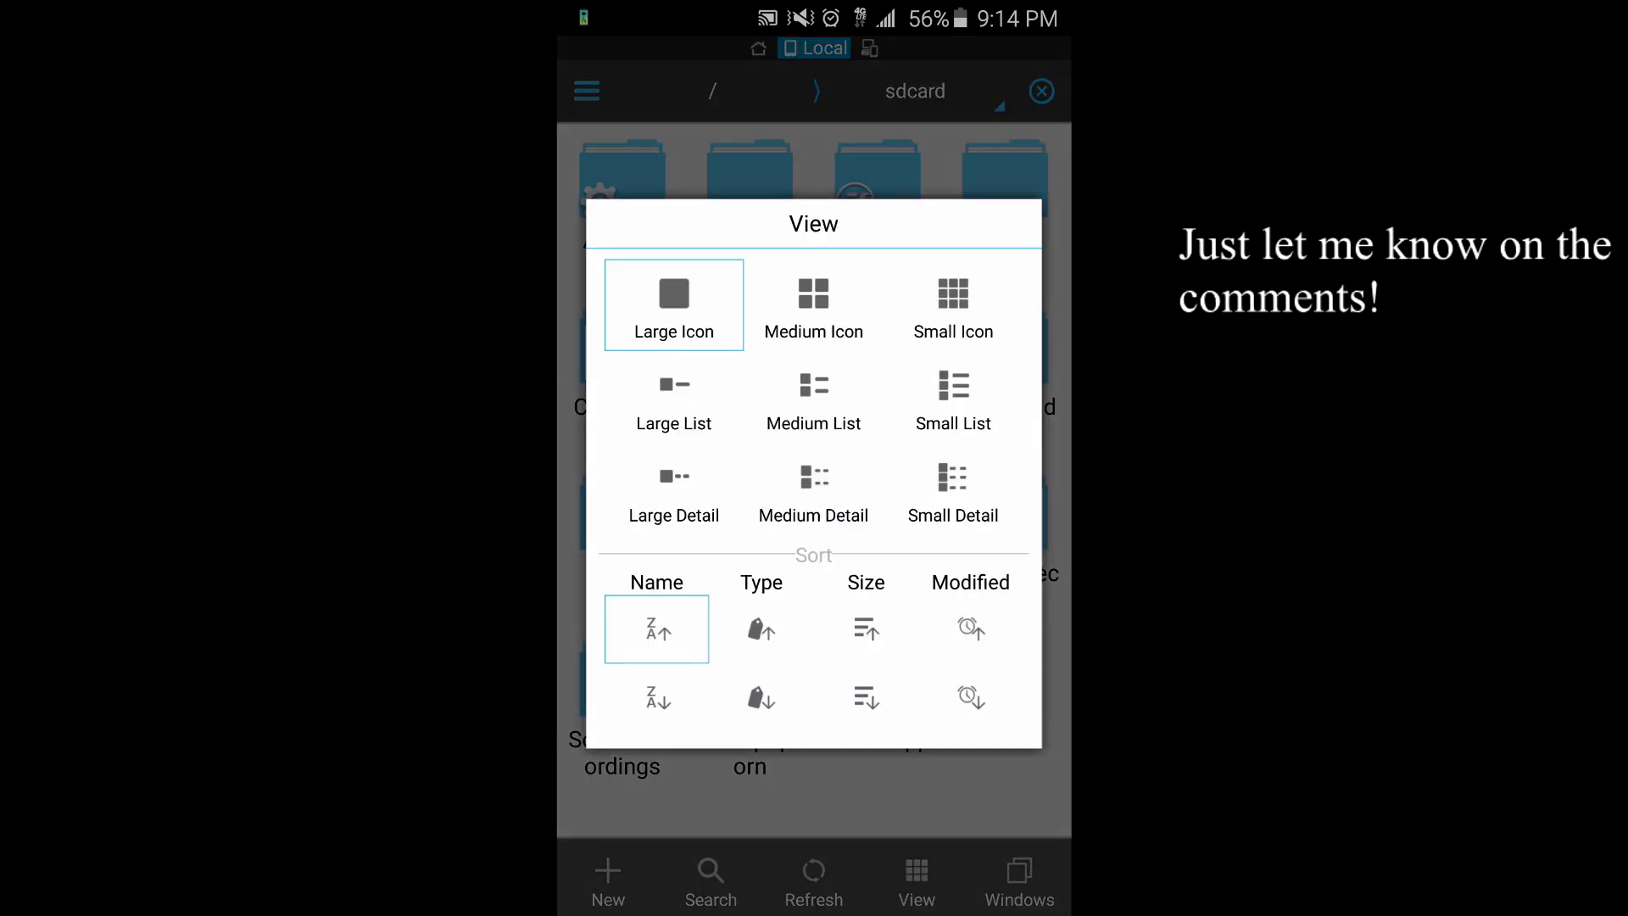
click(814, 474)
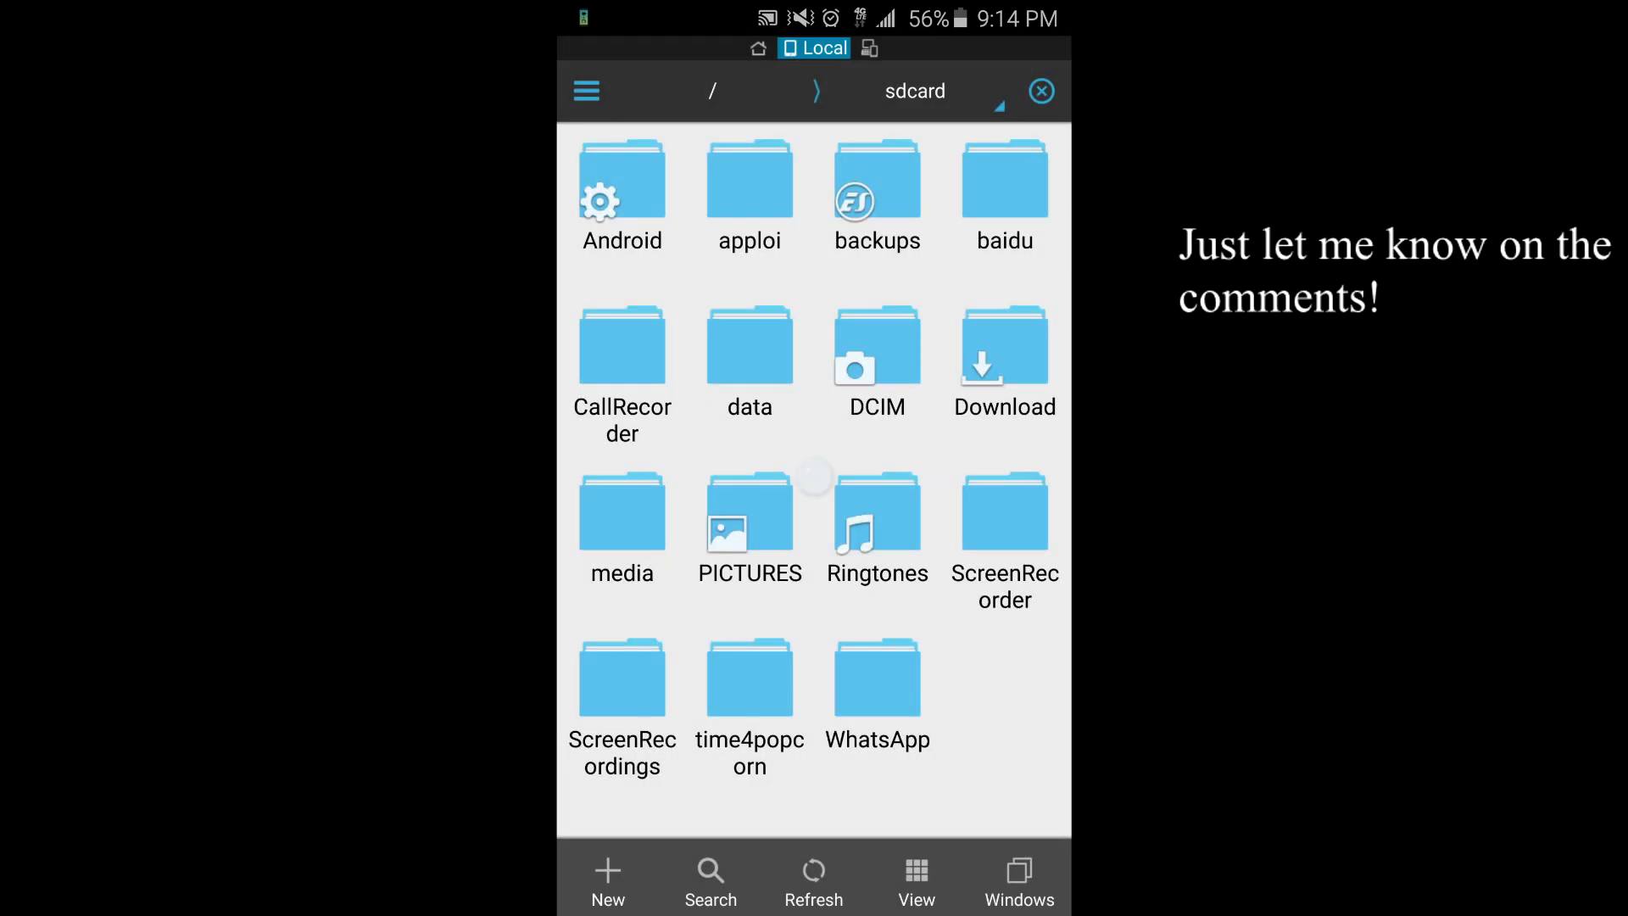
click(586, 91)
scroll(763, 445, down, 2)
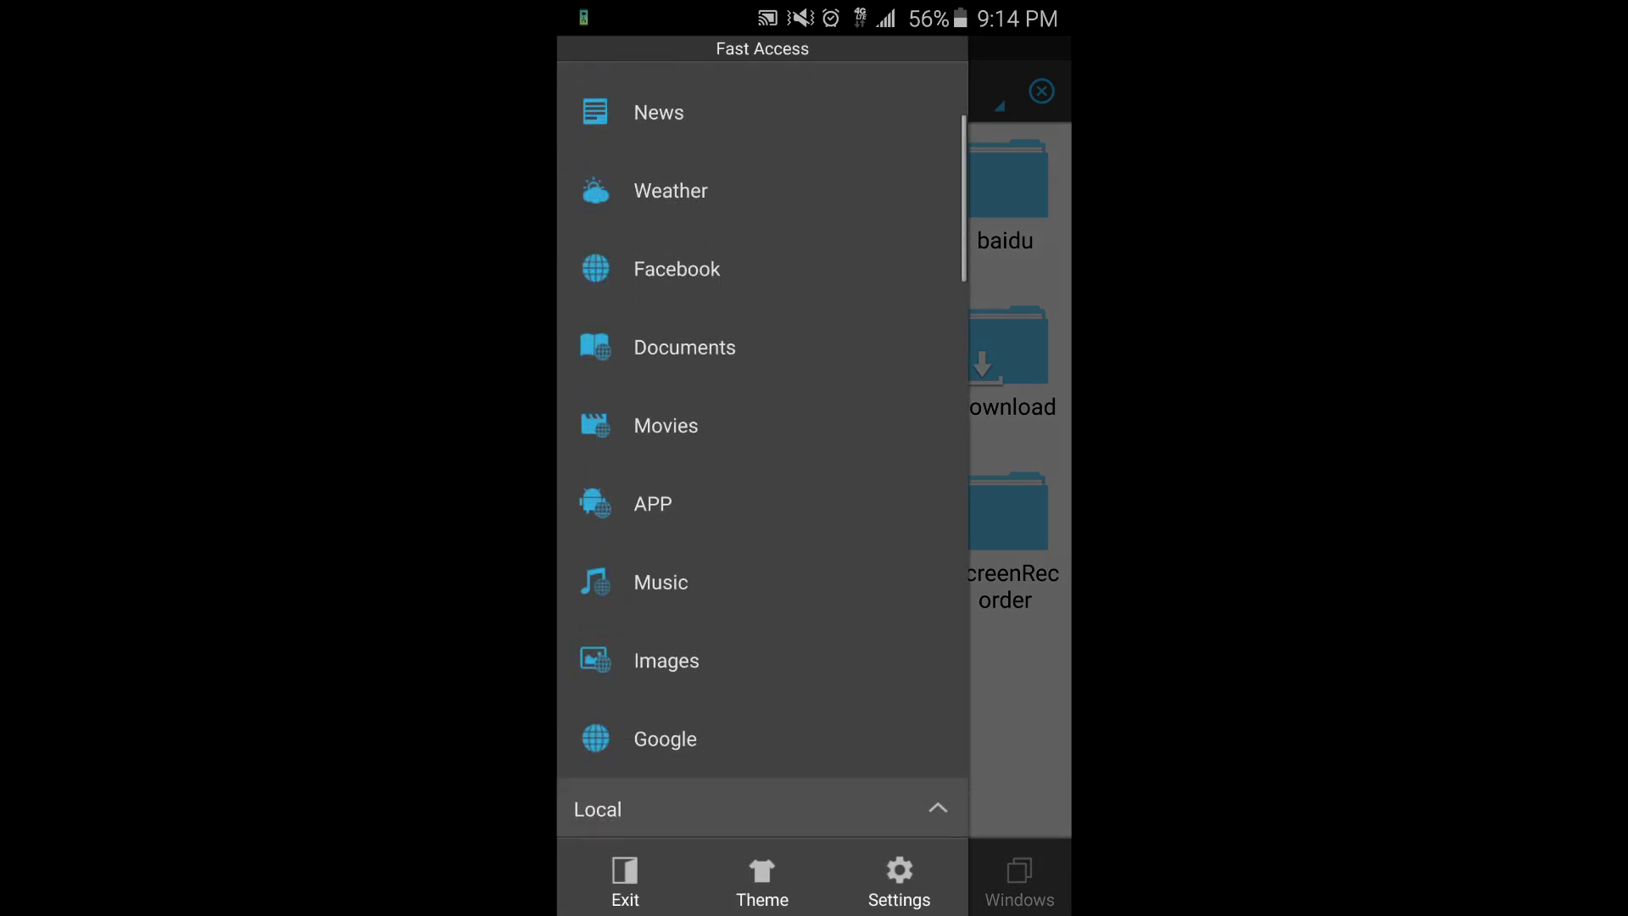
- Visit the file manager settings, close them, and bring up the recent apps
click(900, 878)
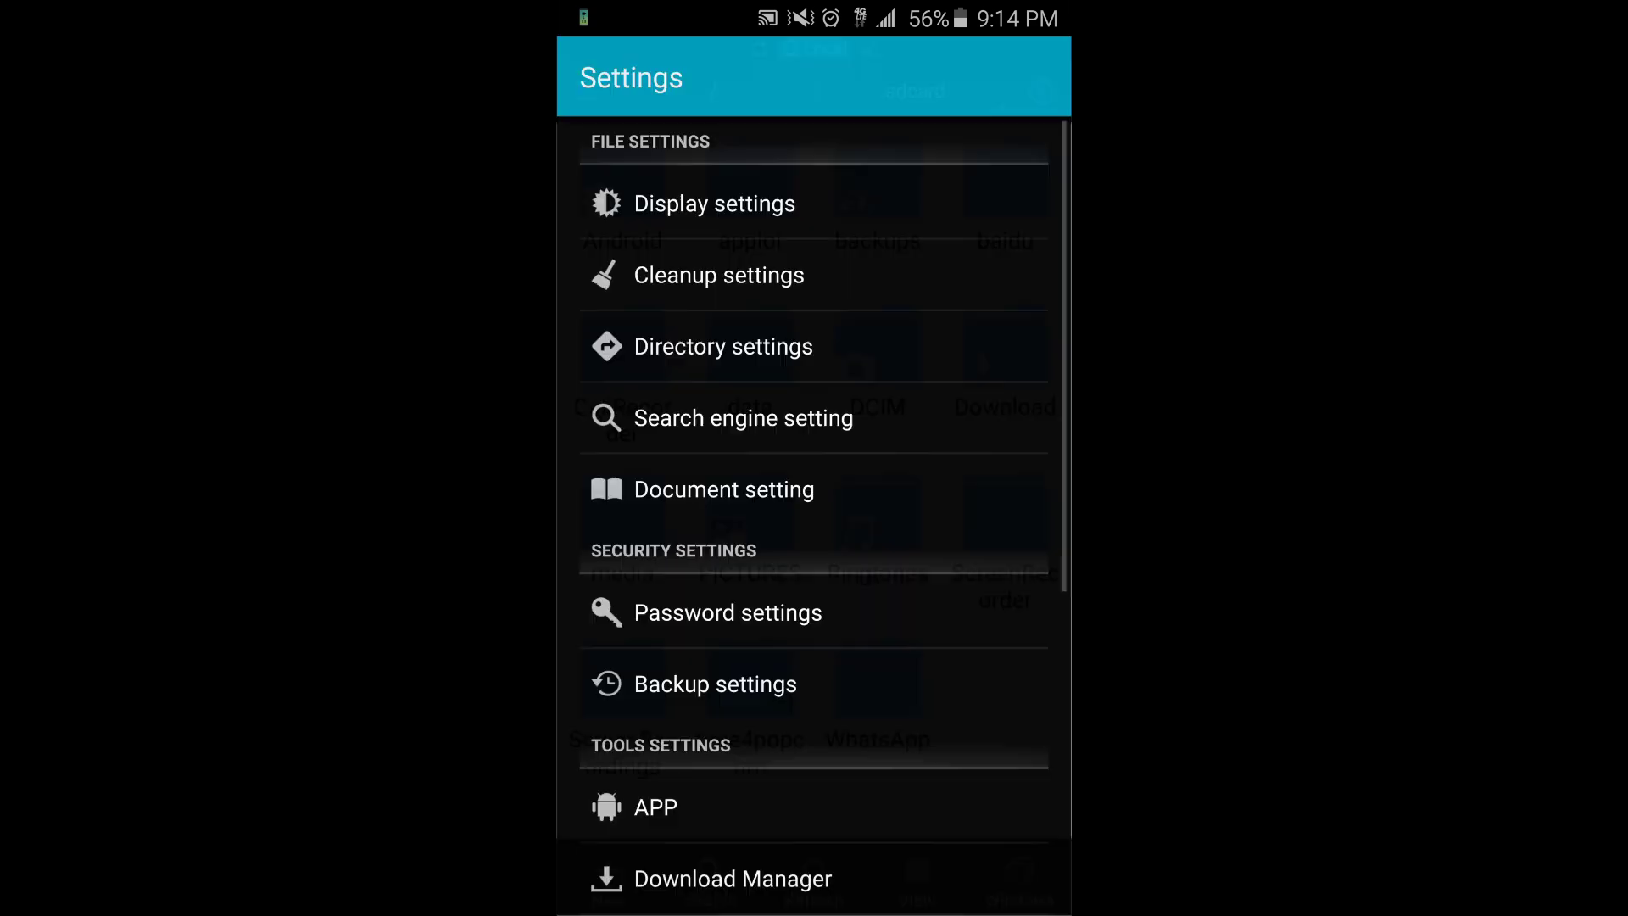
scroll(814, 508, down, 3)
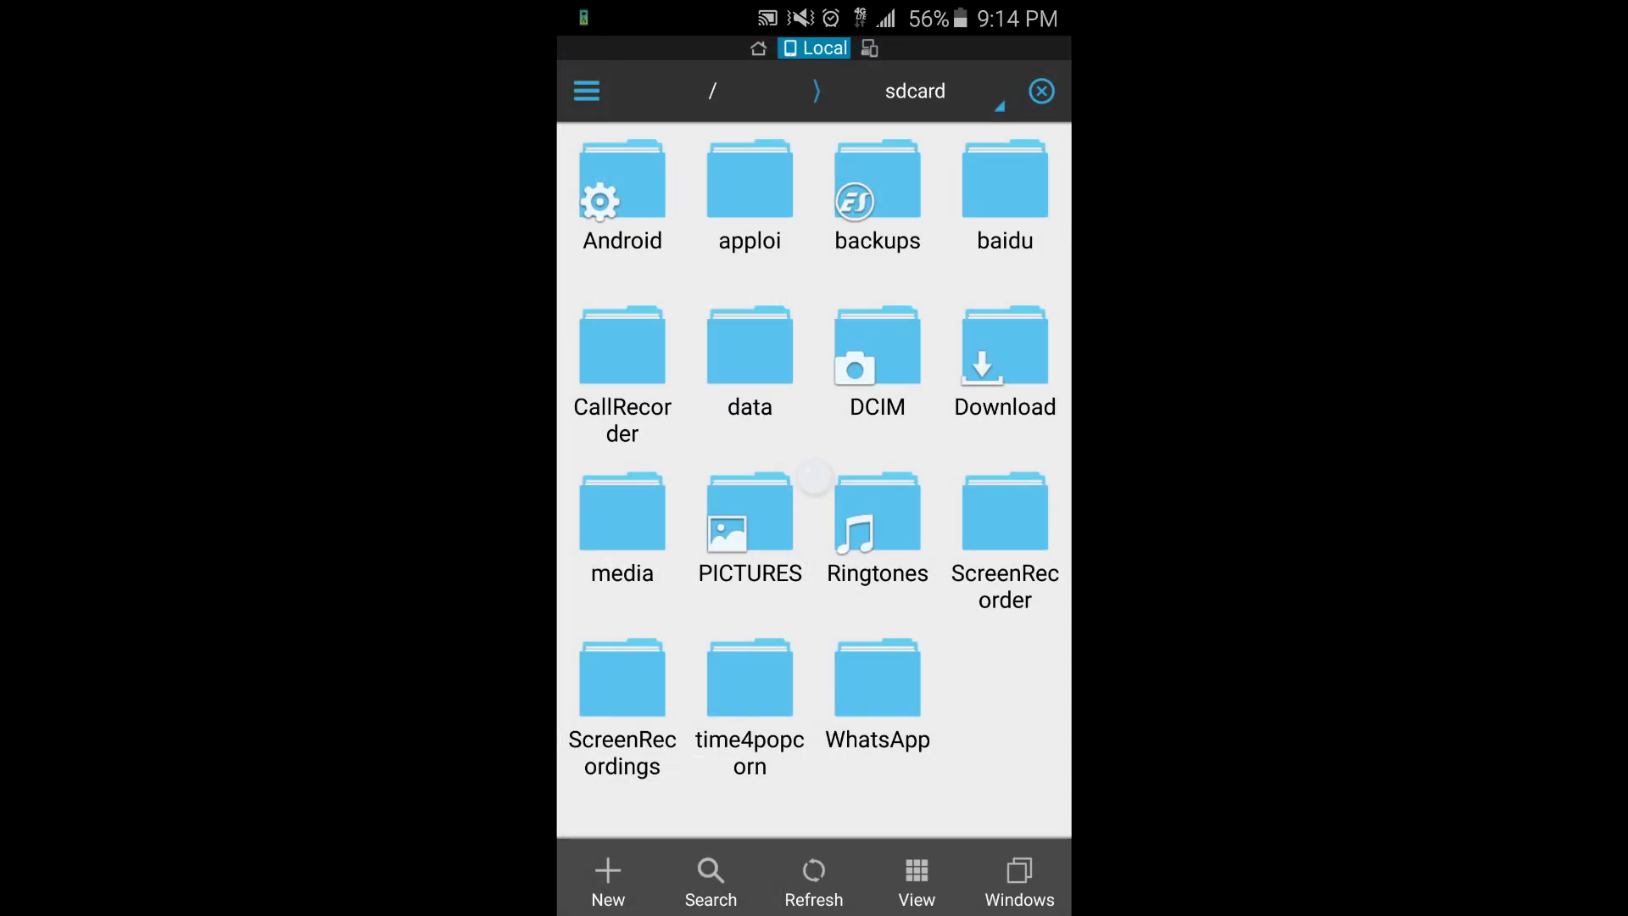
click(586, 91)
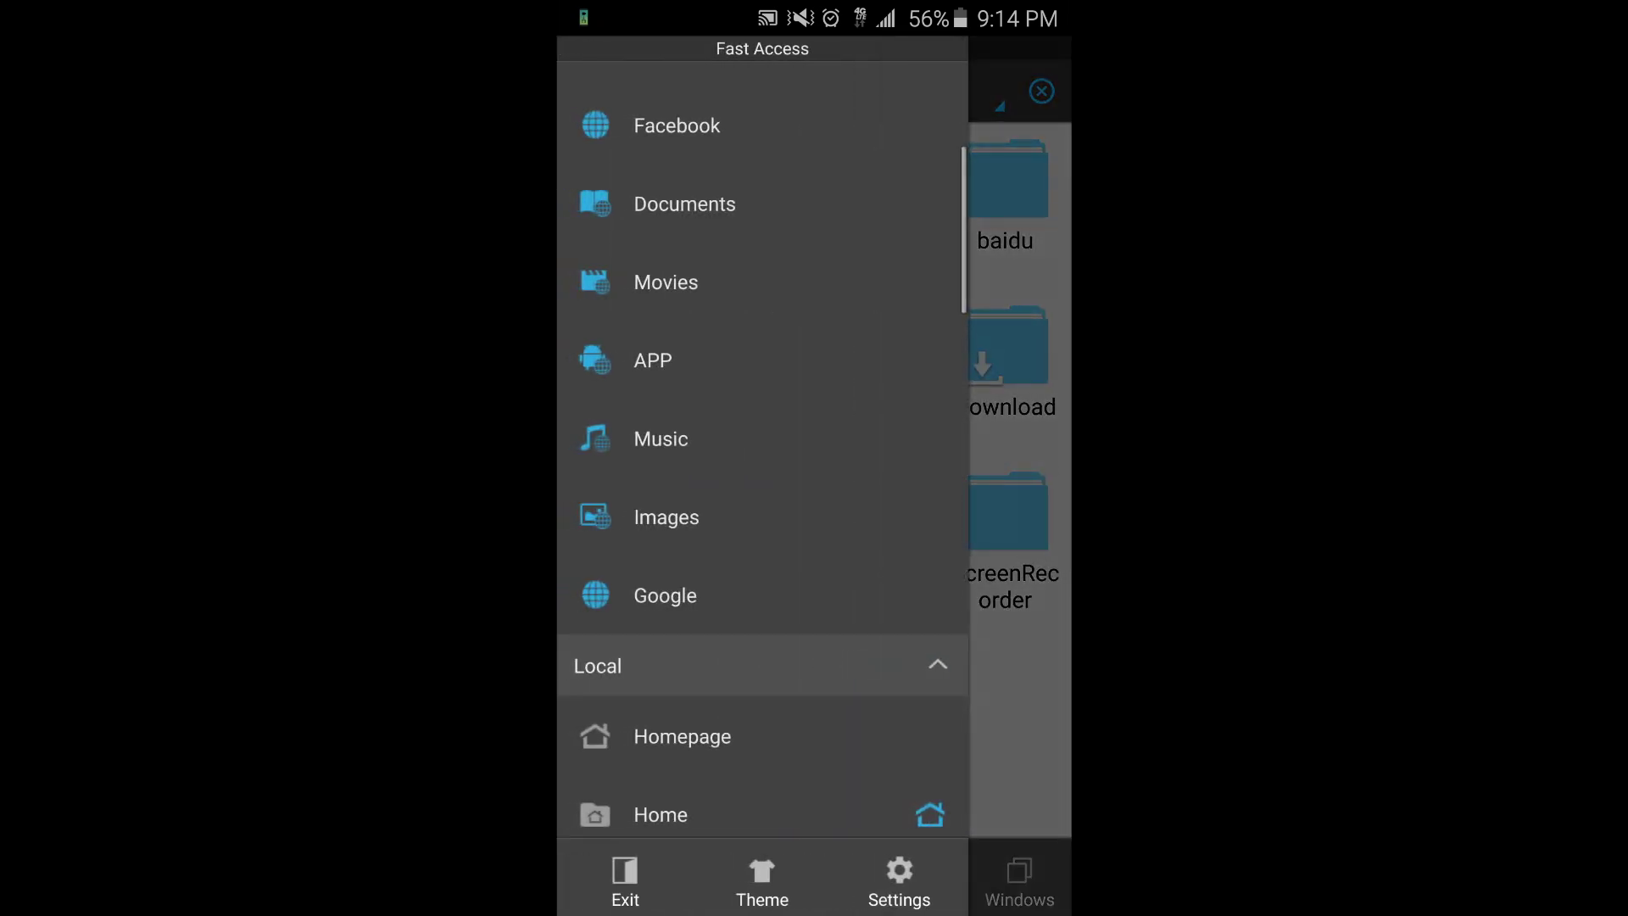
scroll(763, 445, up, 5)
drag(941, 478, 814, 476)
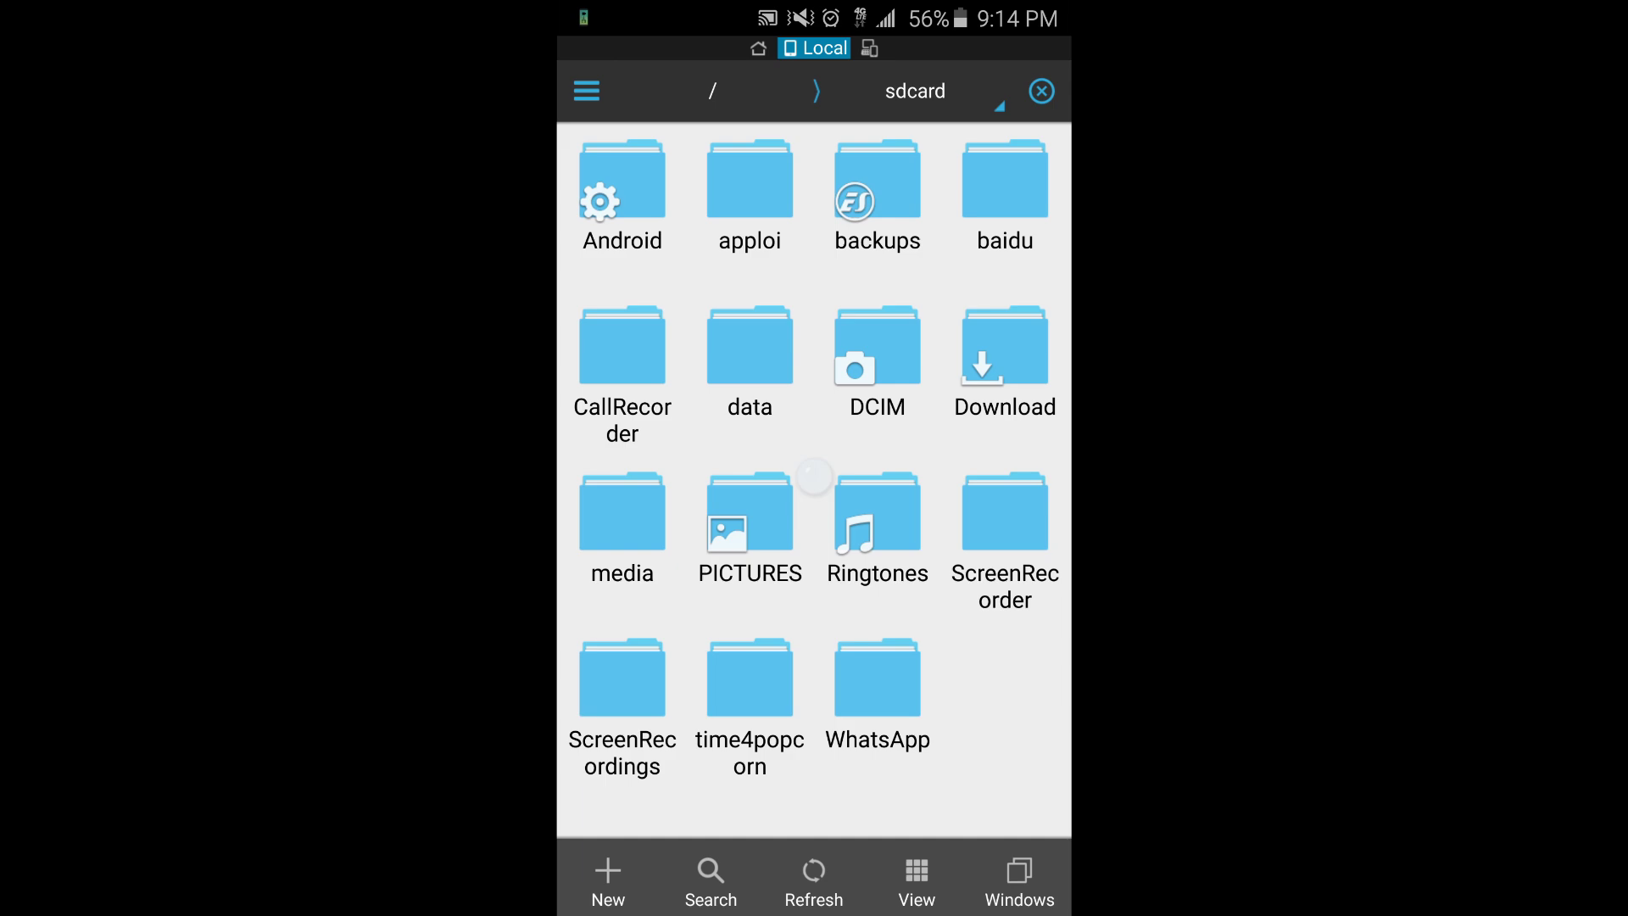
key(alt+Tab)
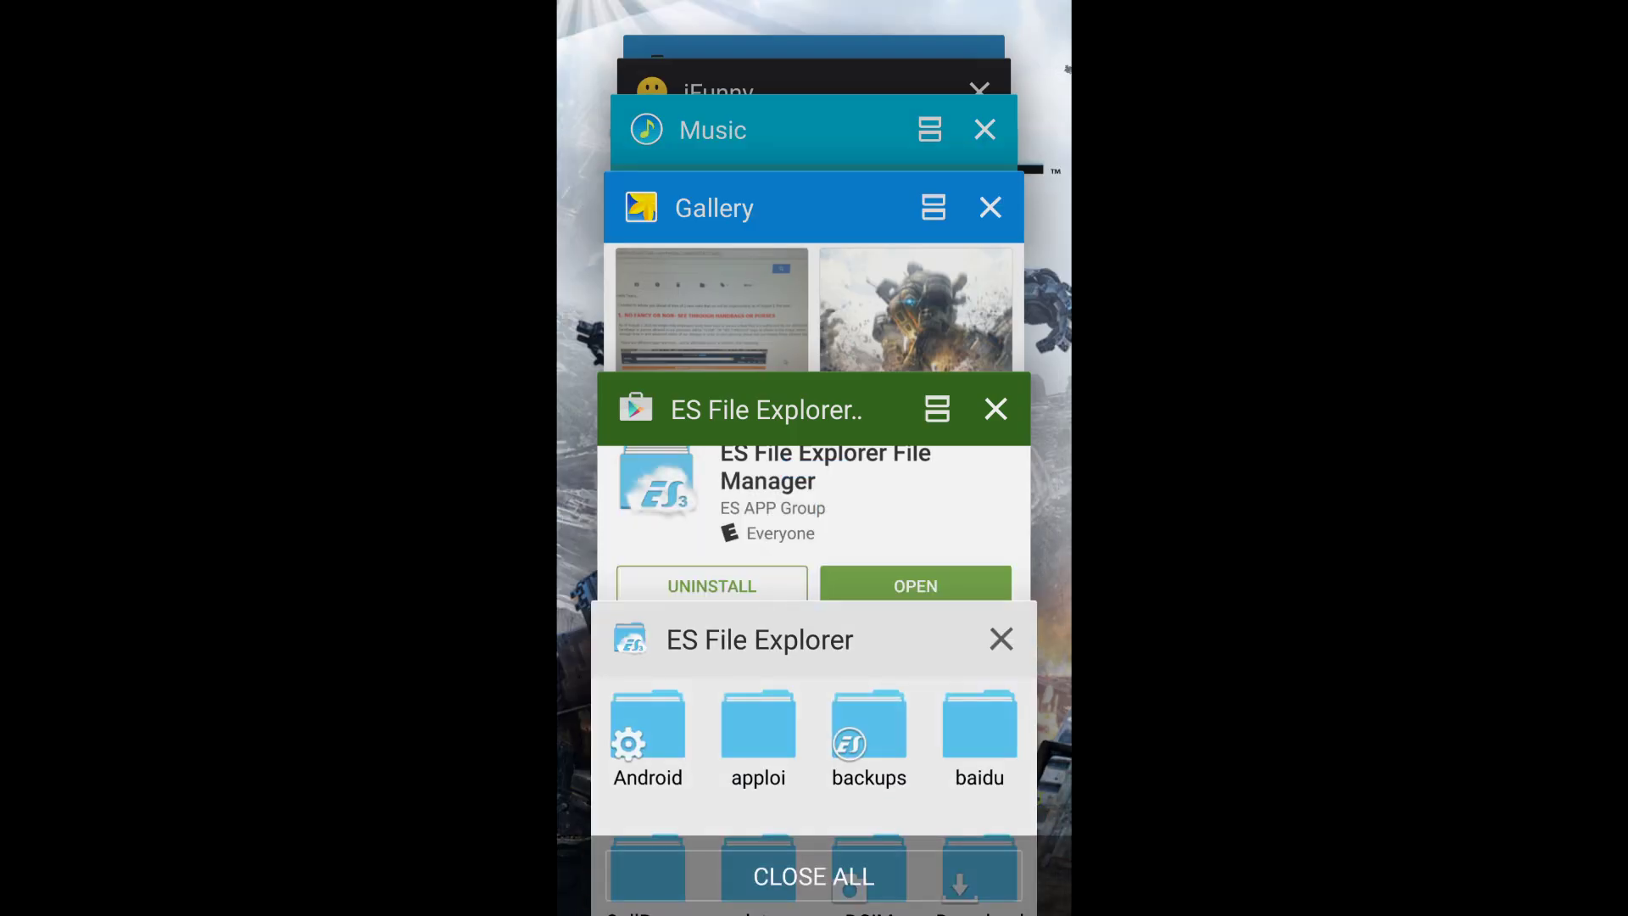
- Swipe away the ES File Explorer, Play Store, Gallery, Music and iFunny app cards
drag(813, 737, 1056, 738)
drag(814, 509, 611, 509)
drag(815, 611, 1055, 611)
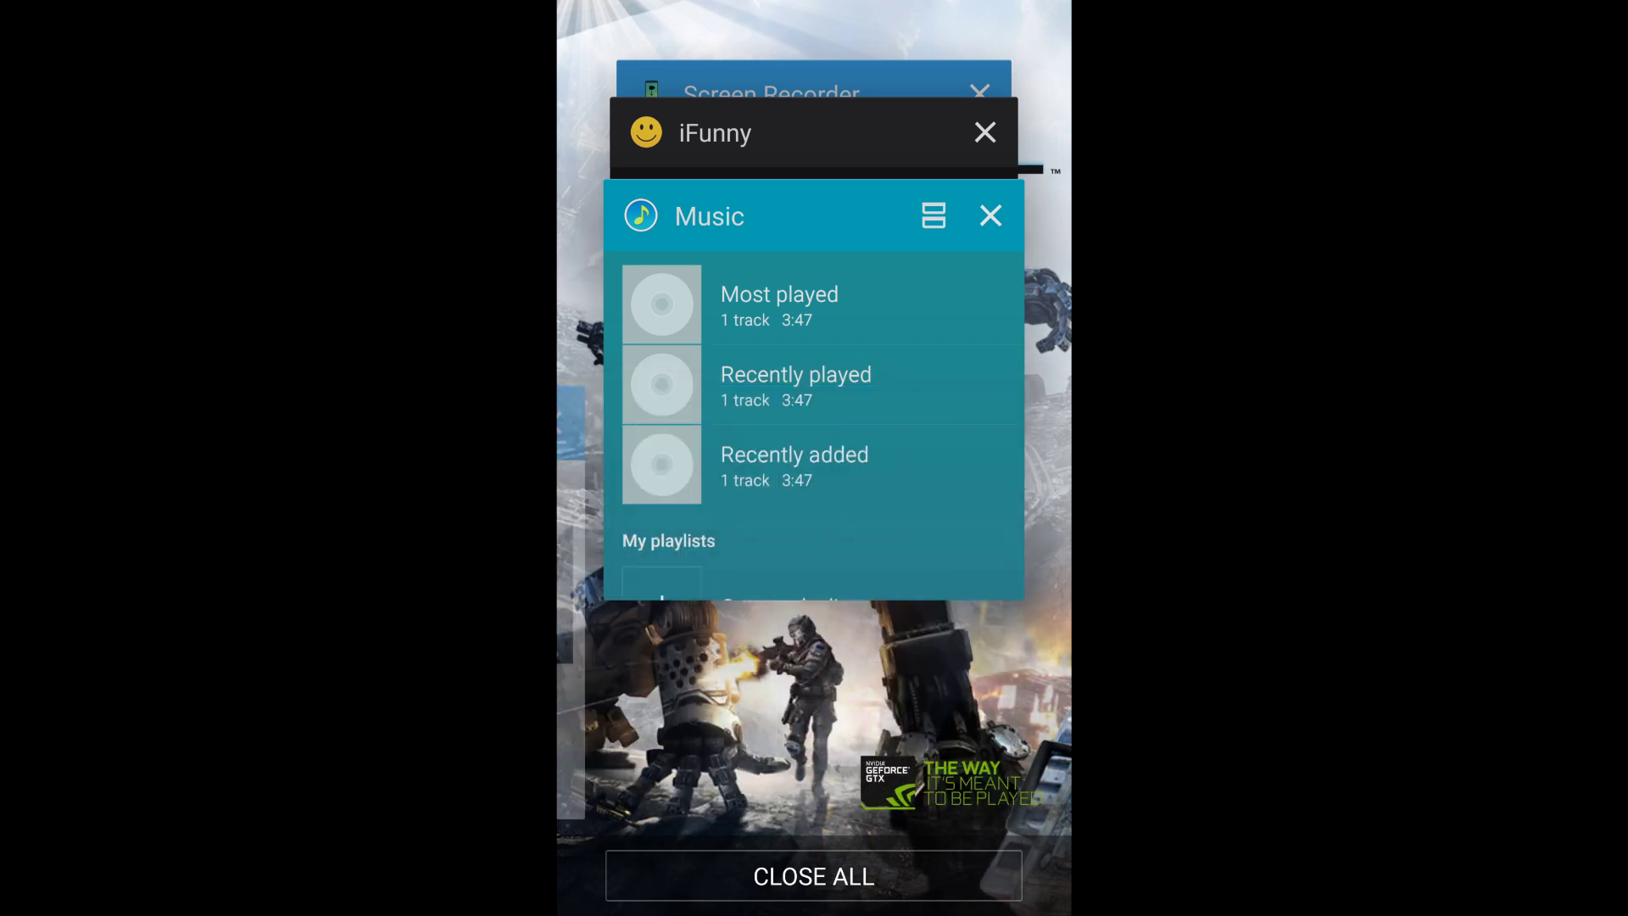
mouse_move(814, 572)
mouse_down()
mouse_move(1057, 572)
mouse_move(712, 573)
mouse_up()
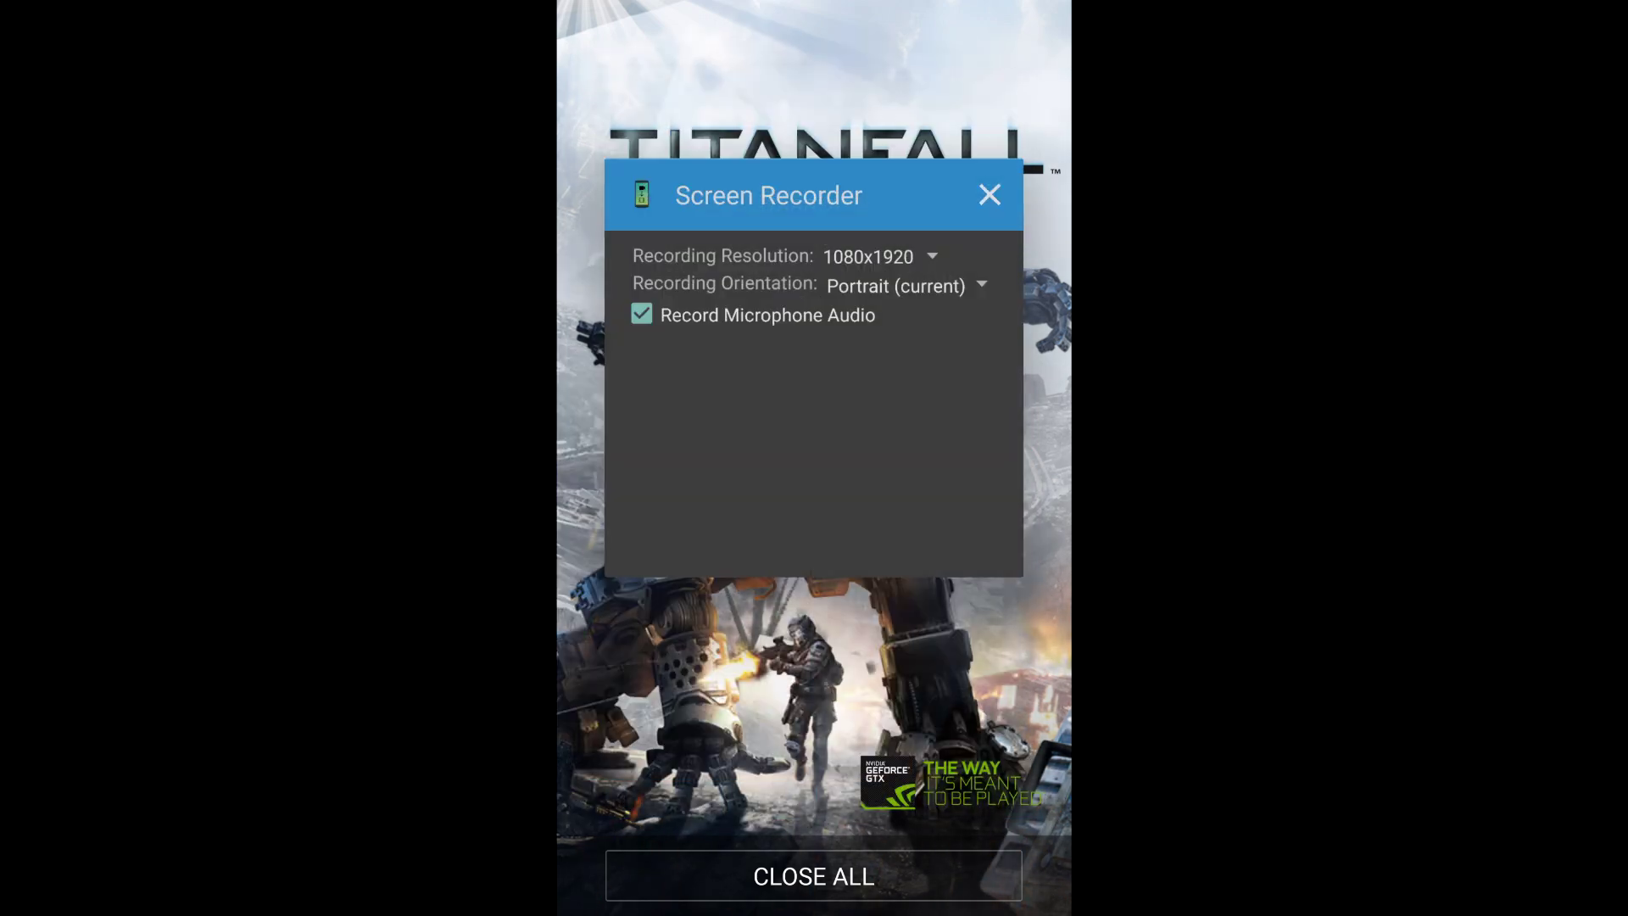
drag(814, 382, 1055, 381)
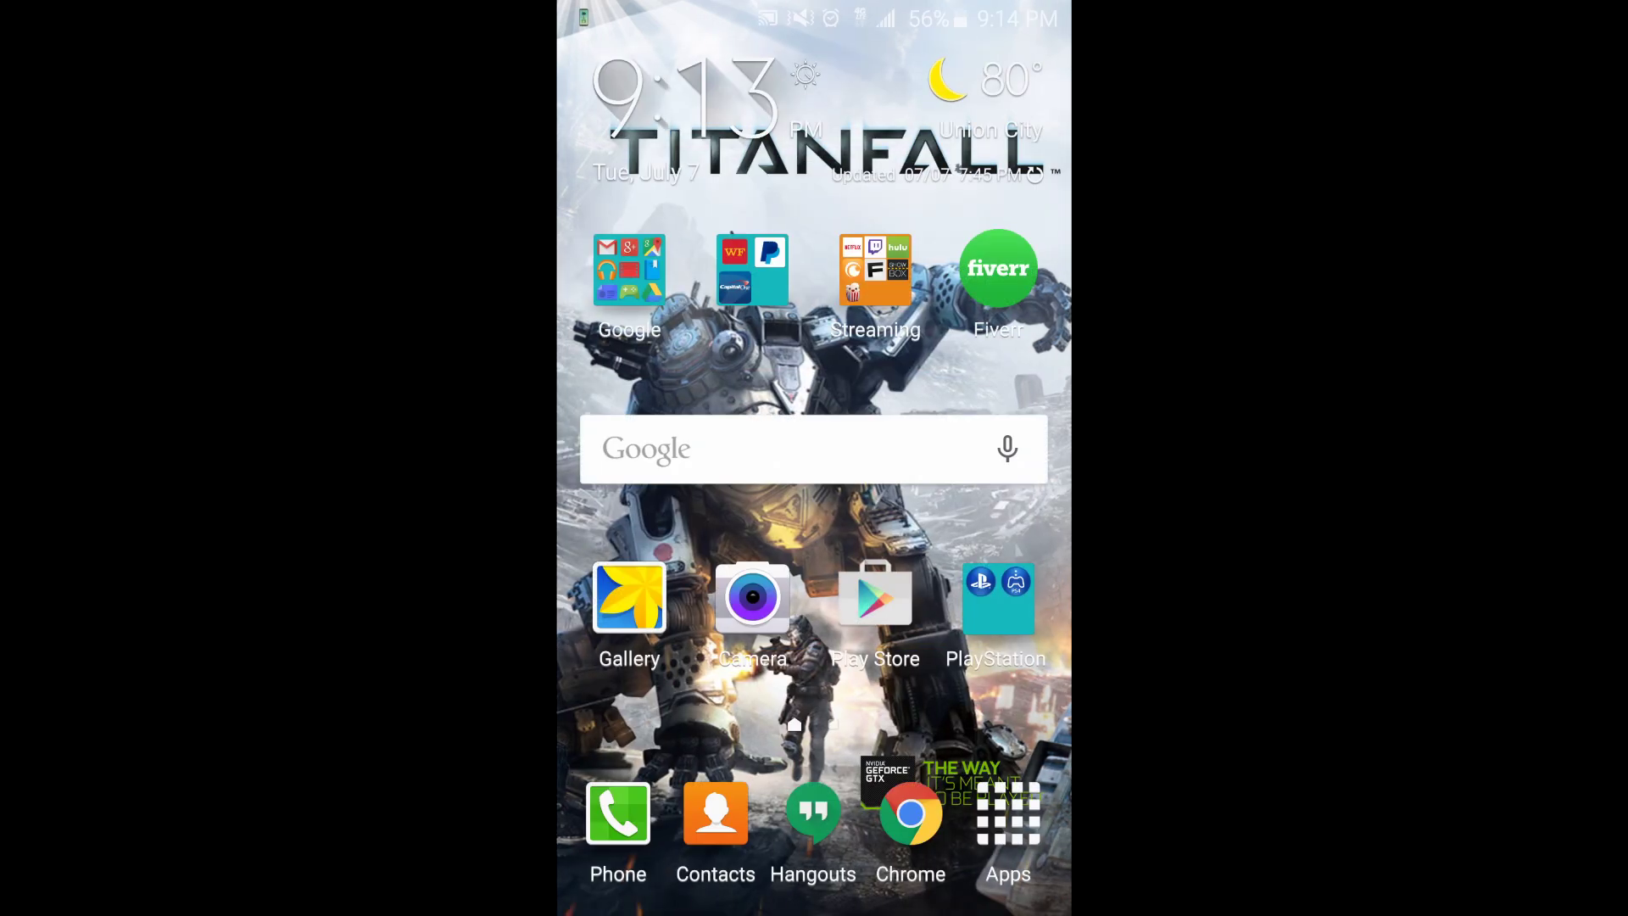
- Launch My Files from the Samsung folder in the apps drawer
click(1005, 806)
click(993, 165)
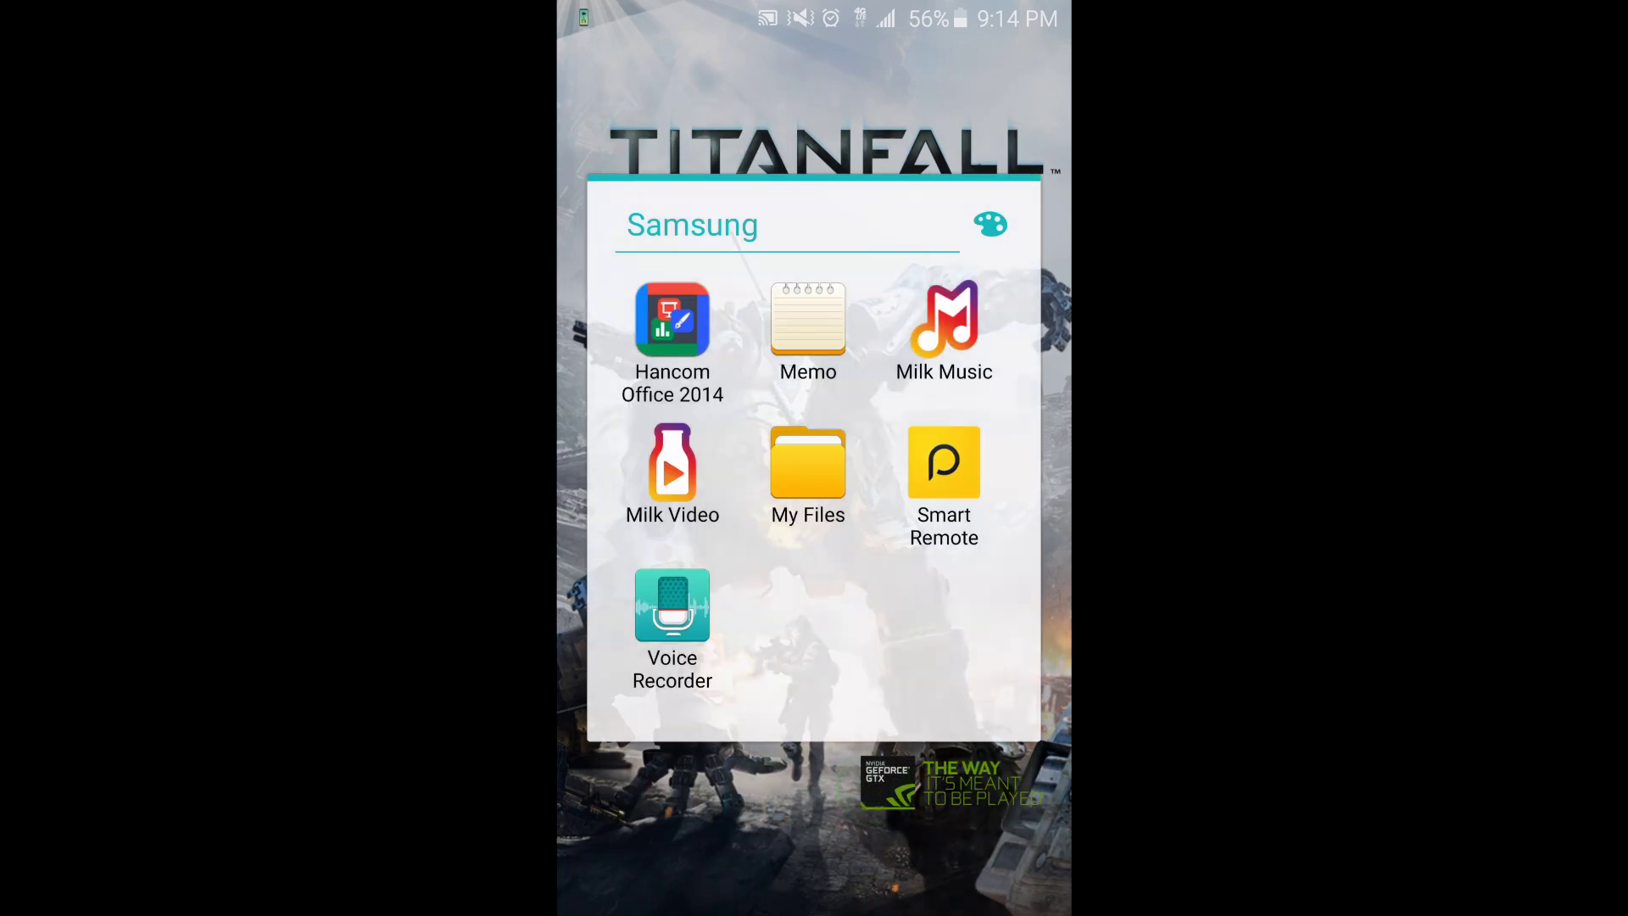
click(807, 462)
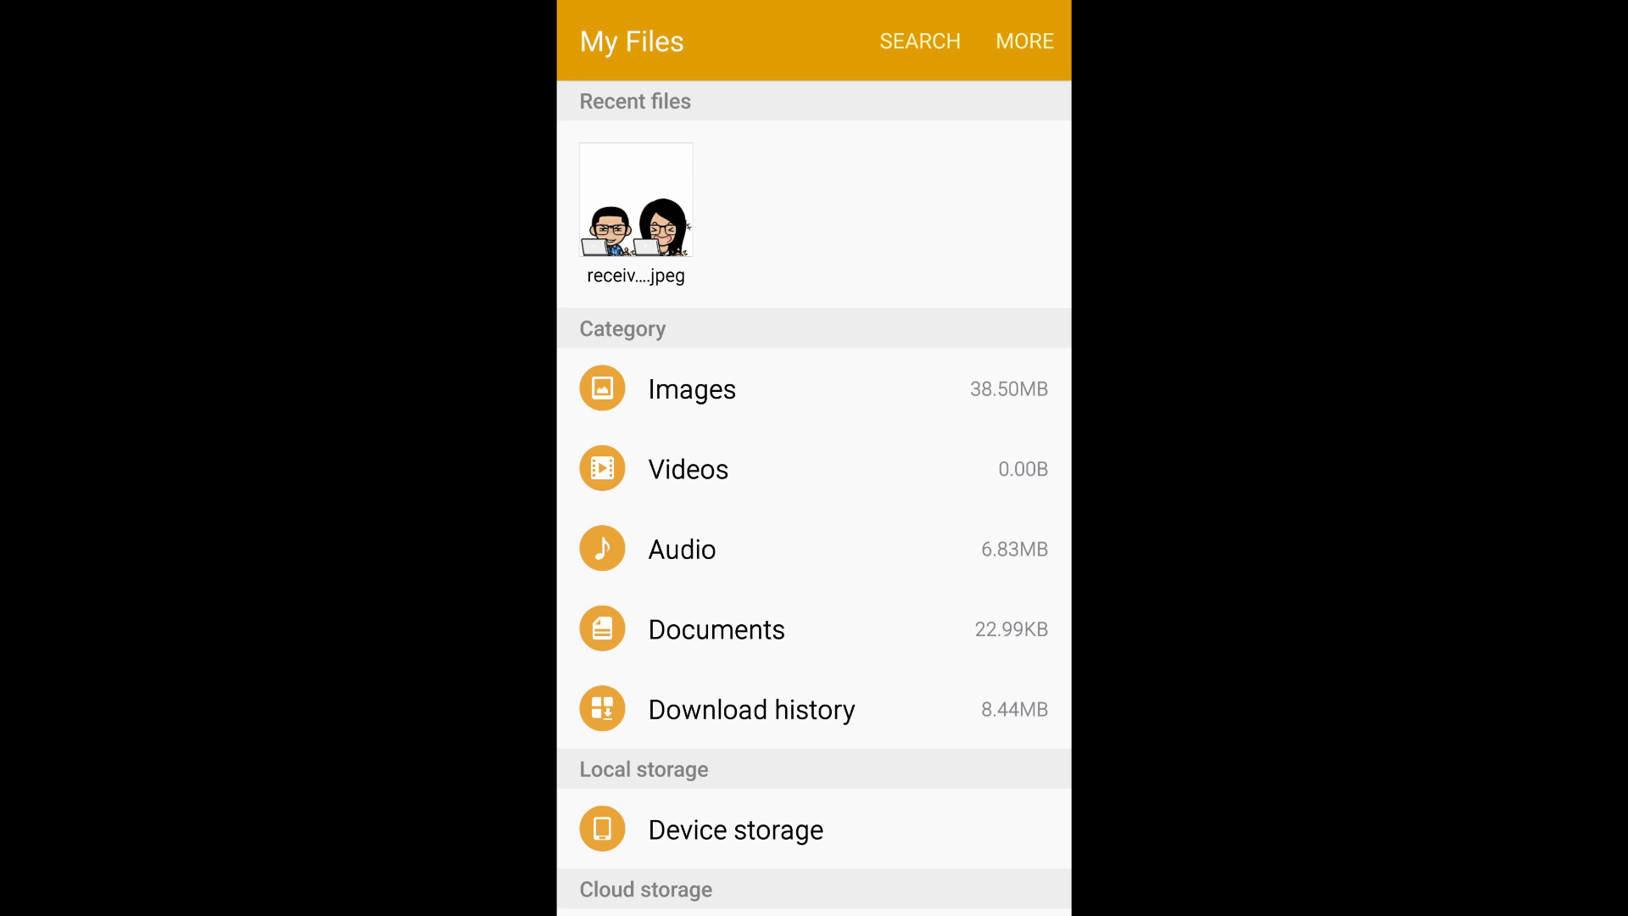
scroll(814, 560, down, 2)
- Enter Device storage and bring up its MORE overflow menu
click(735, 672)
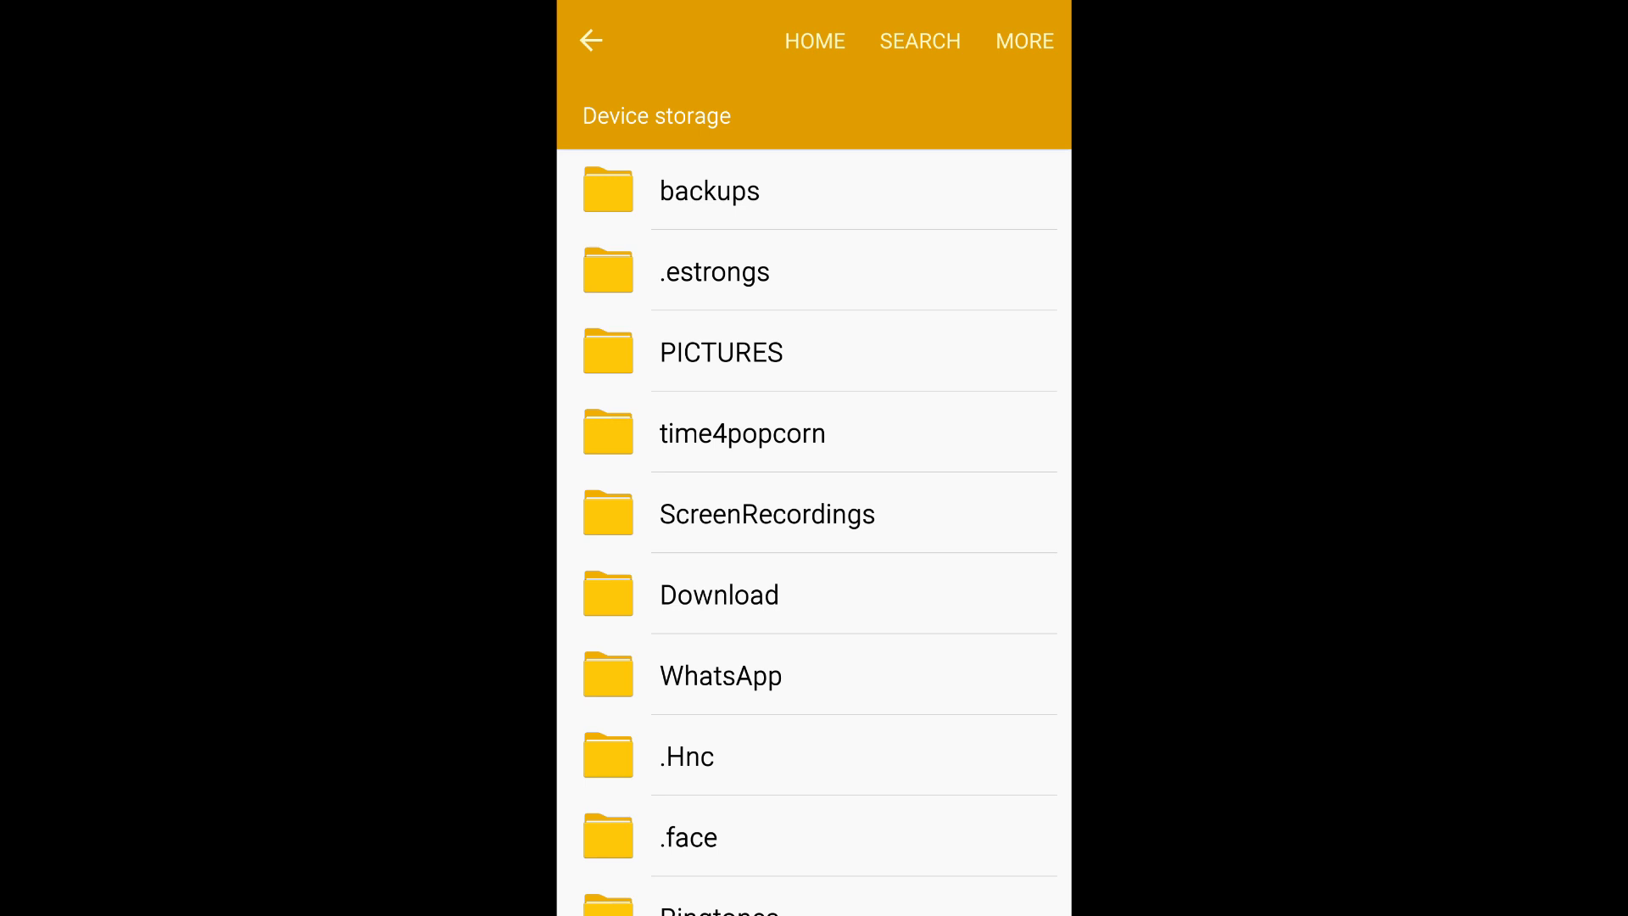
click(1024, 40)
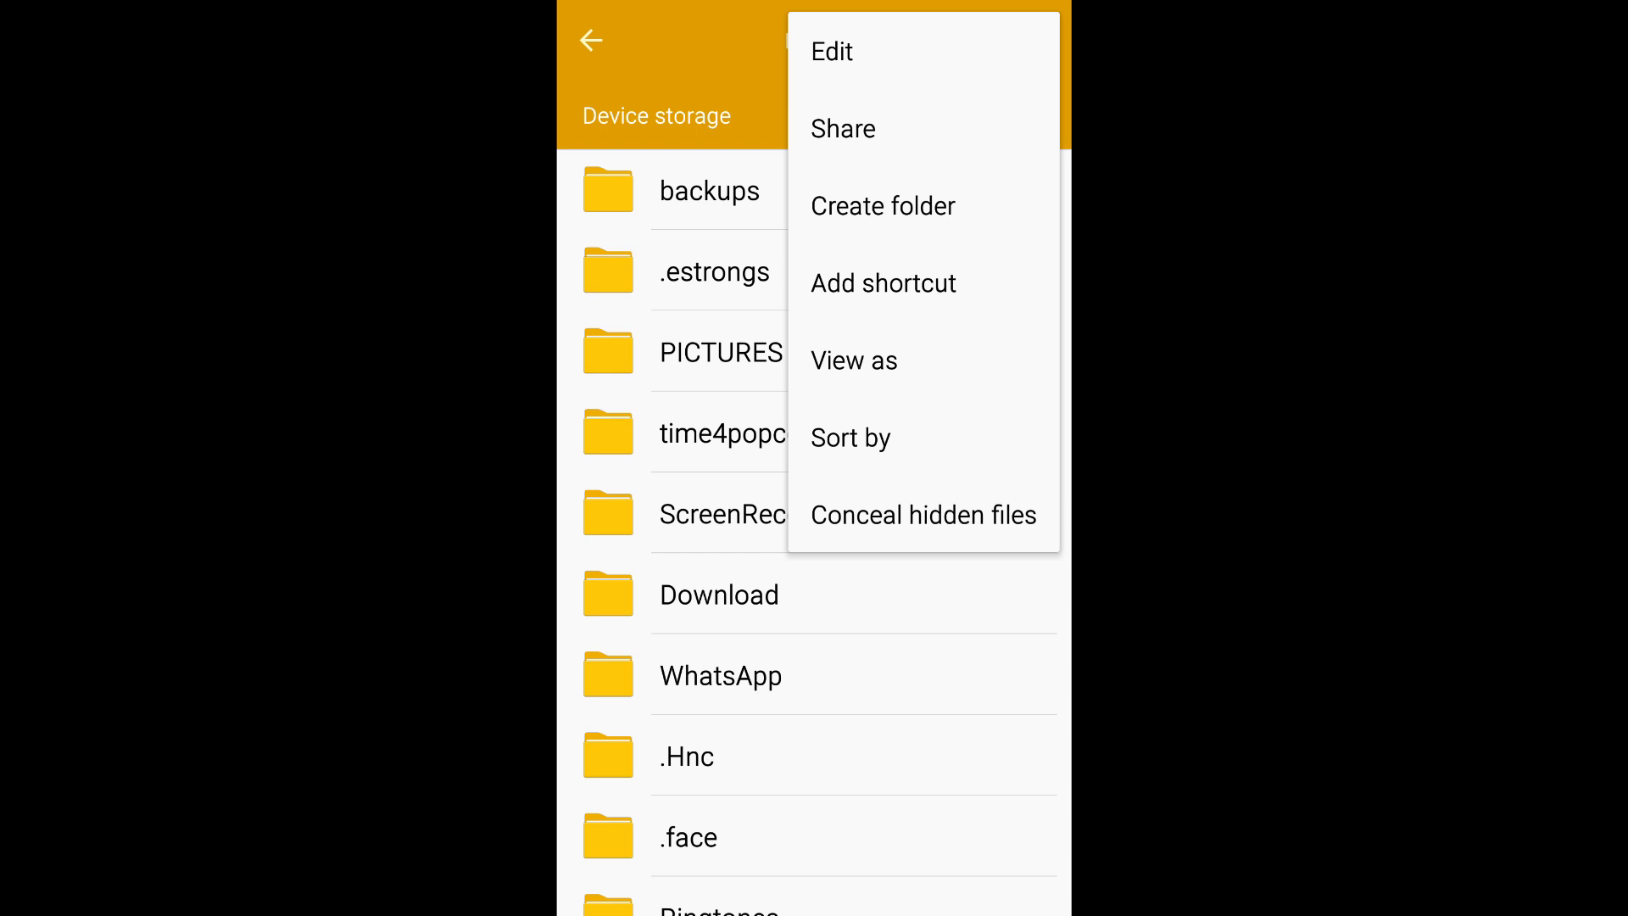
- Toggle hidden files off then back on, and select the hidden .profig.os file
click(923, 514)
scroll(815, 510, down, 5)
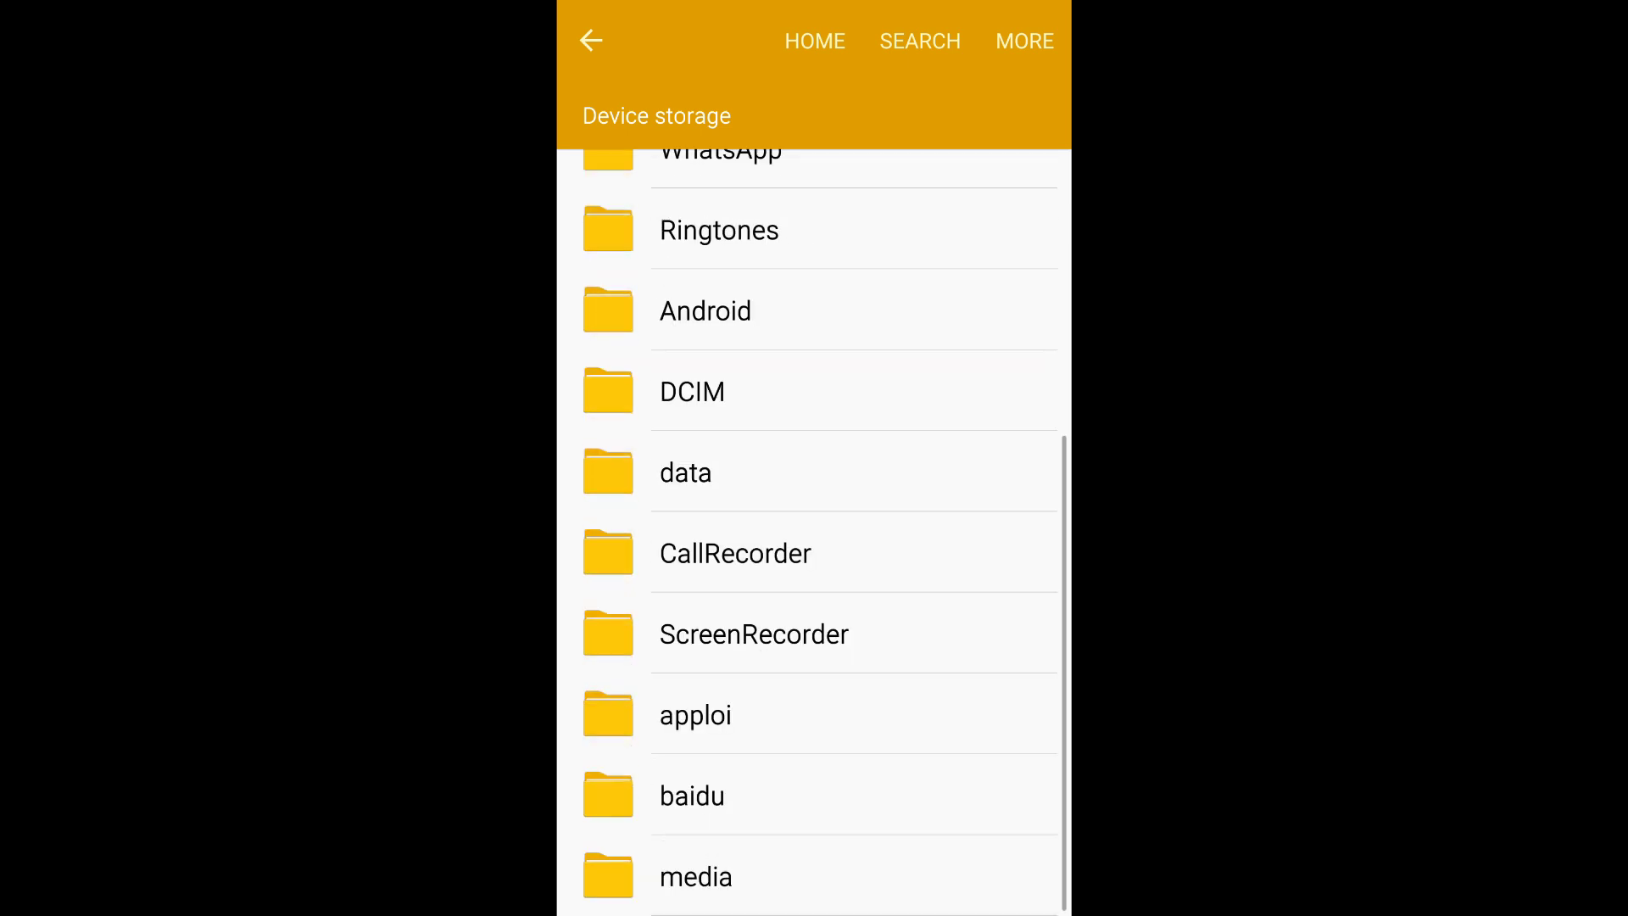
scroll(813, 509, up, 4)
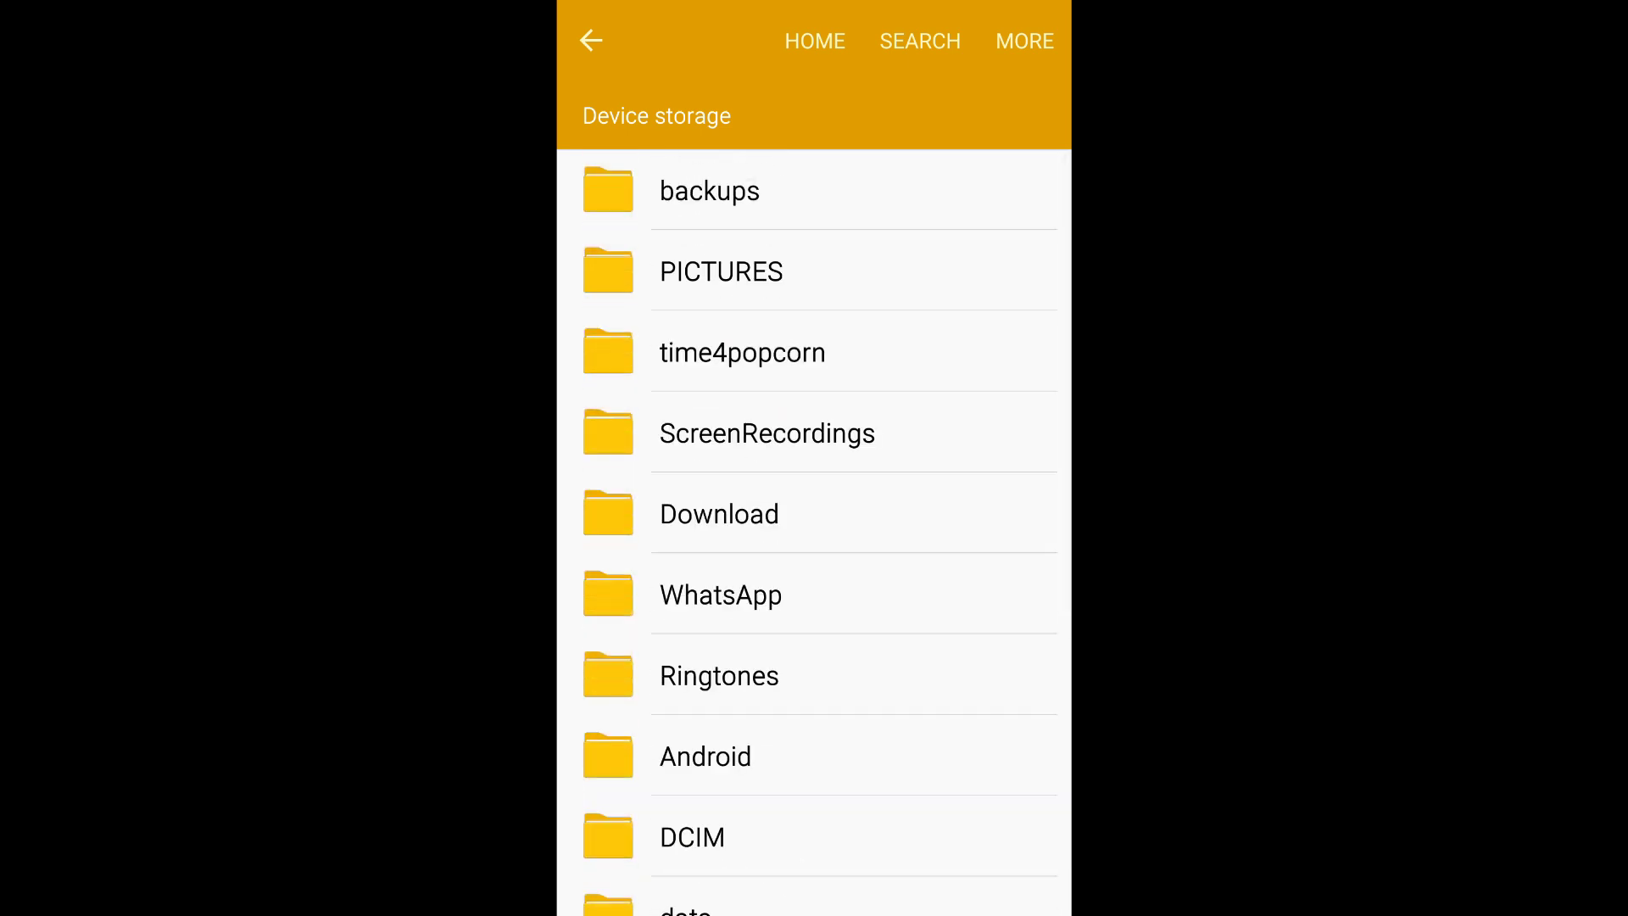
click(1024, 42)
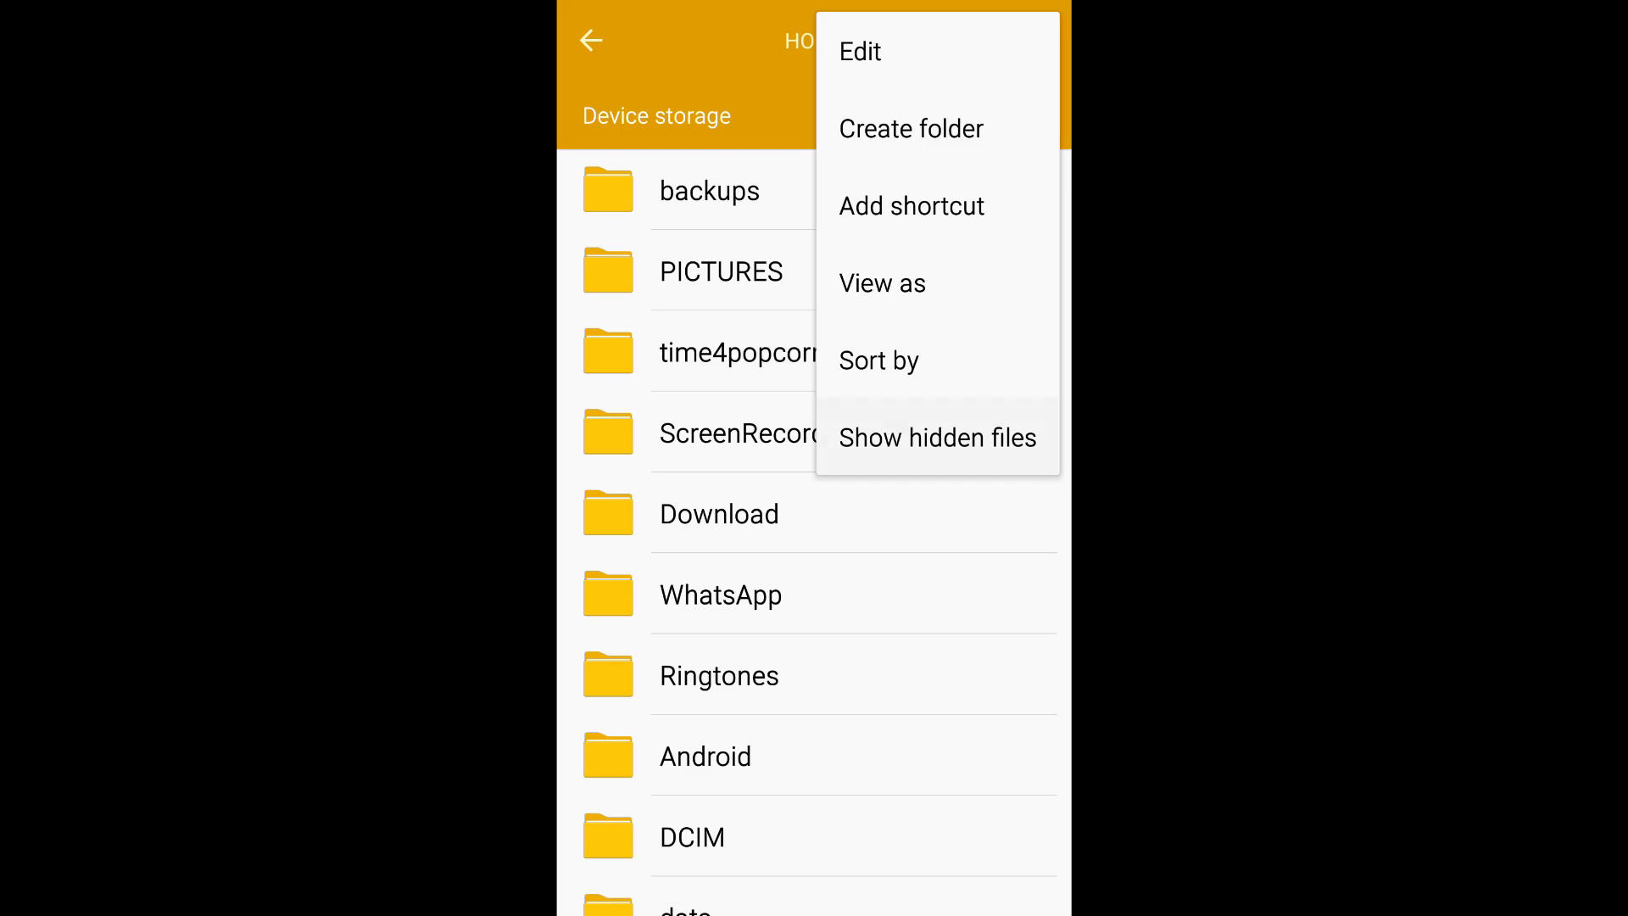
click(937, 437)
scroll(814, 509, down, 10)
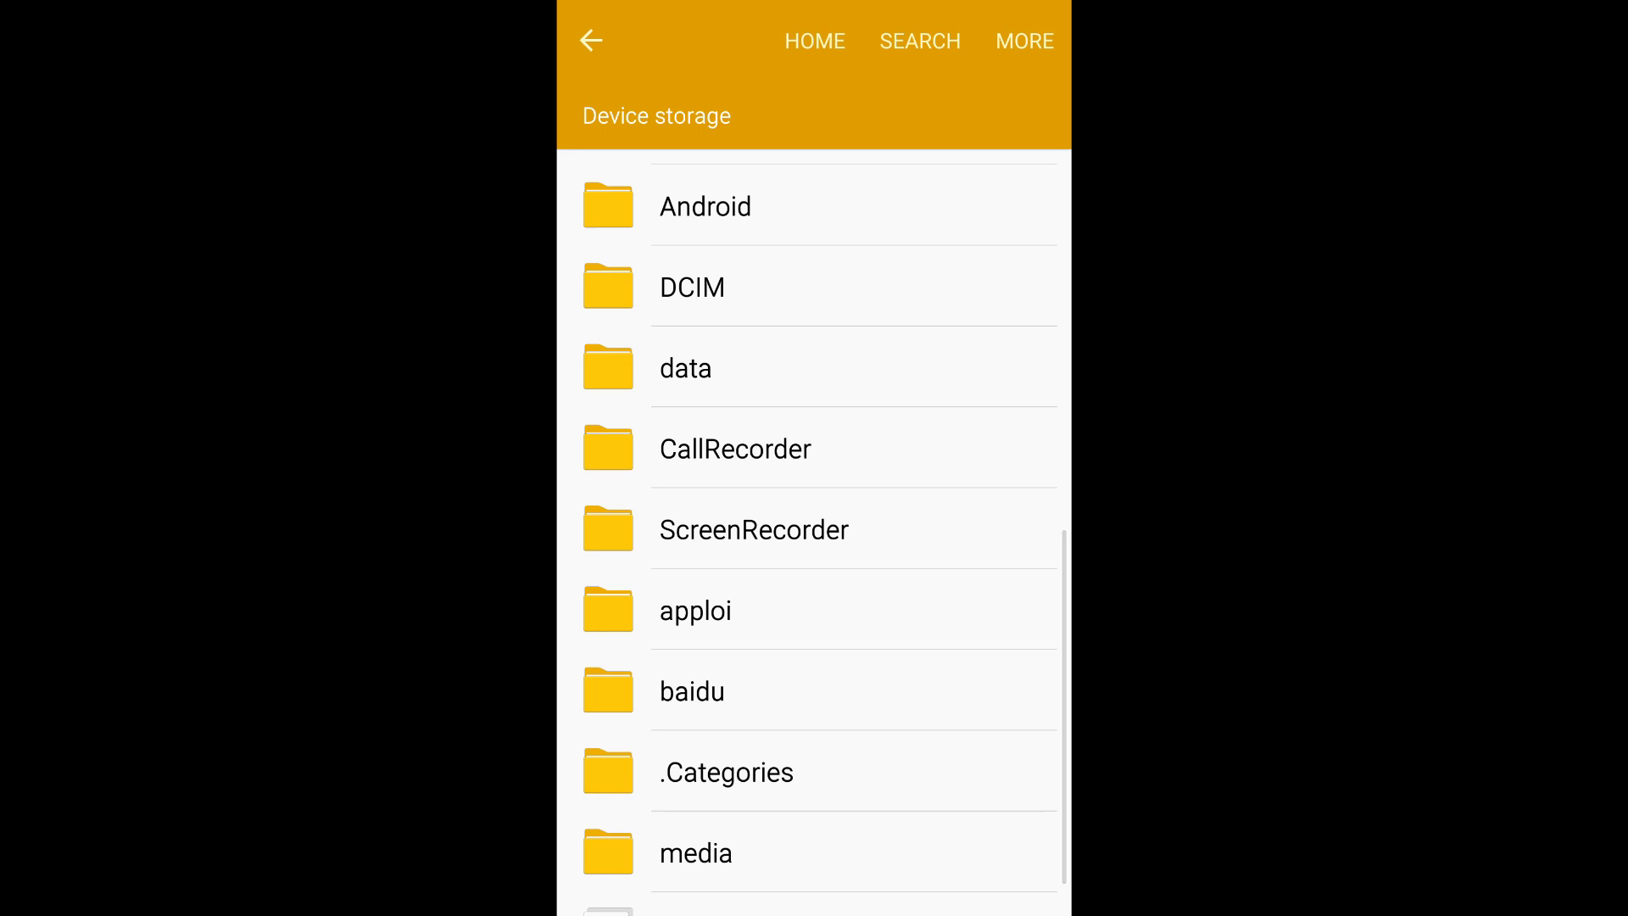
scroll(815, 534, down, 1)
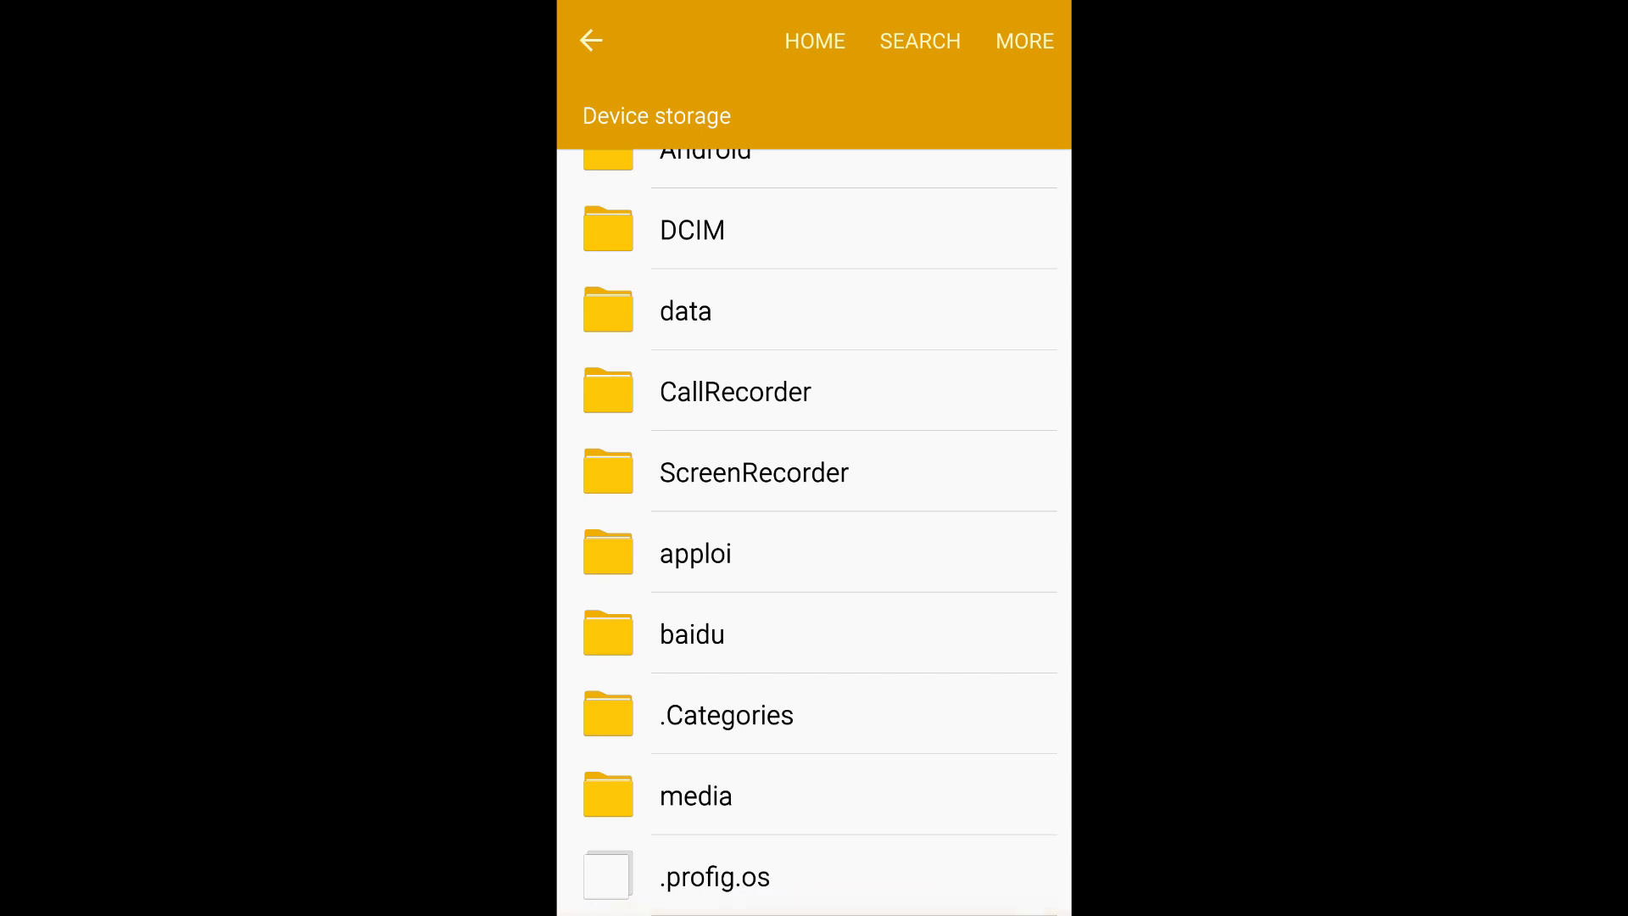
click(853, 878)
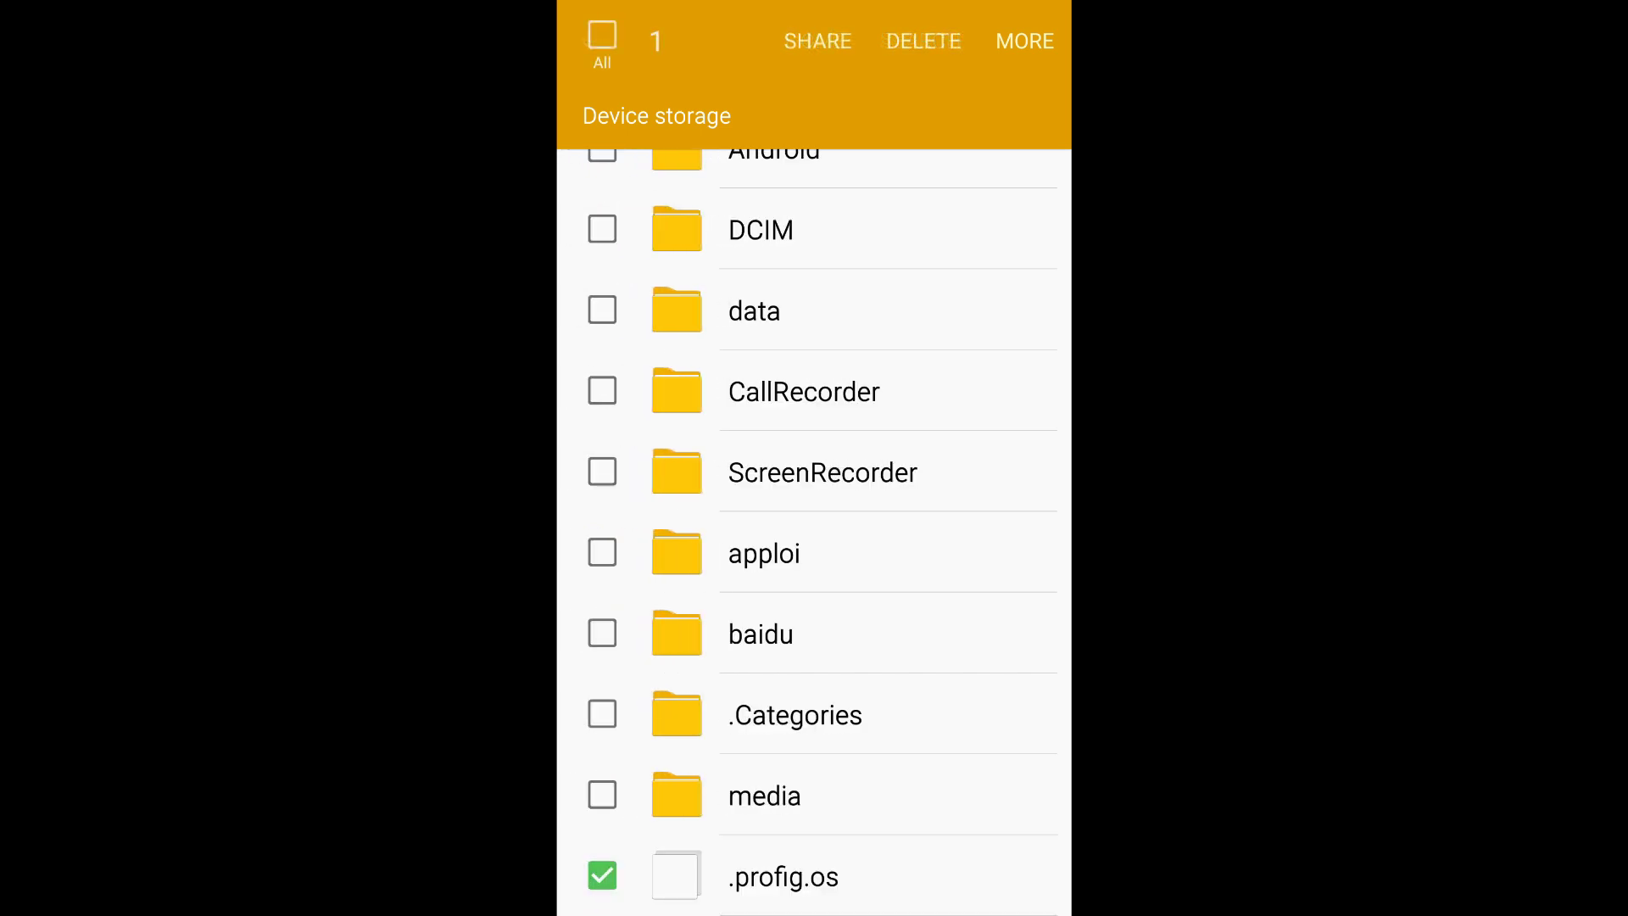
- Cancel the .profig.os selection and back out to the My Files home screen
key(Escape)
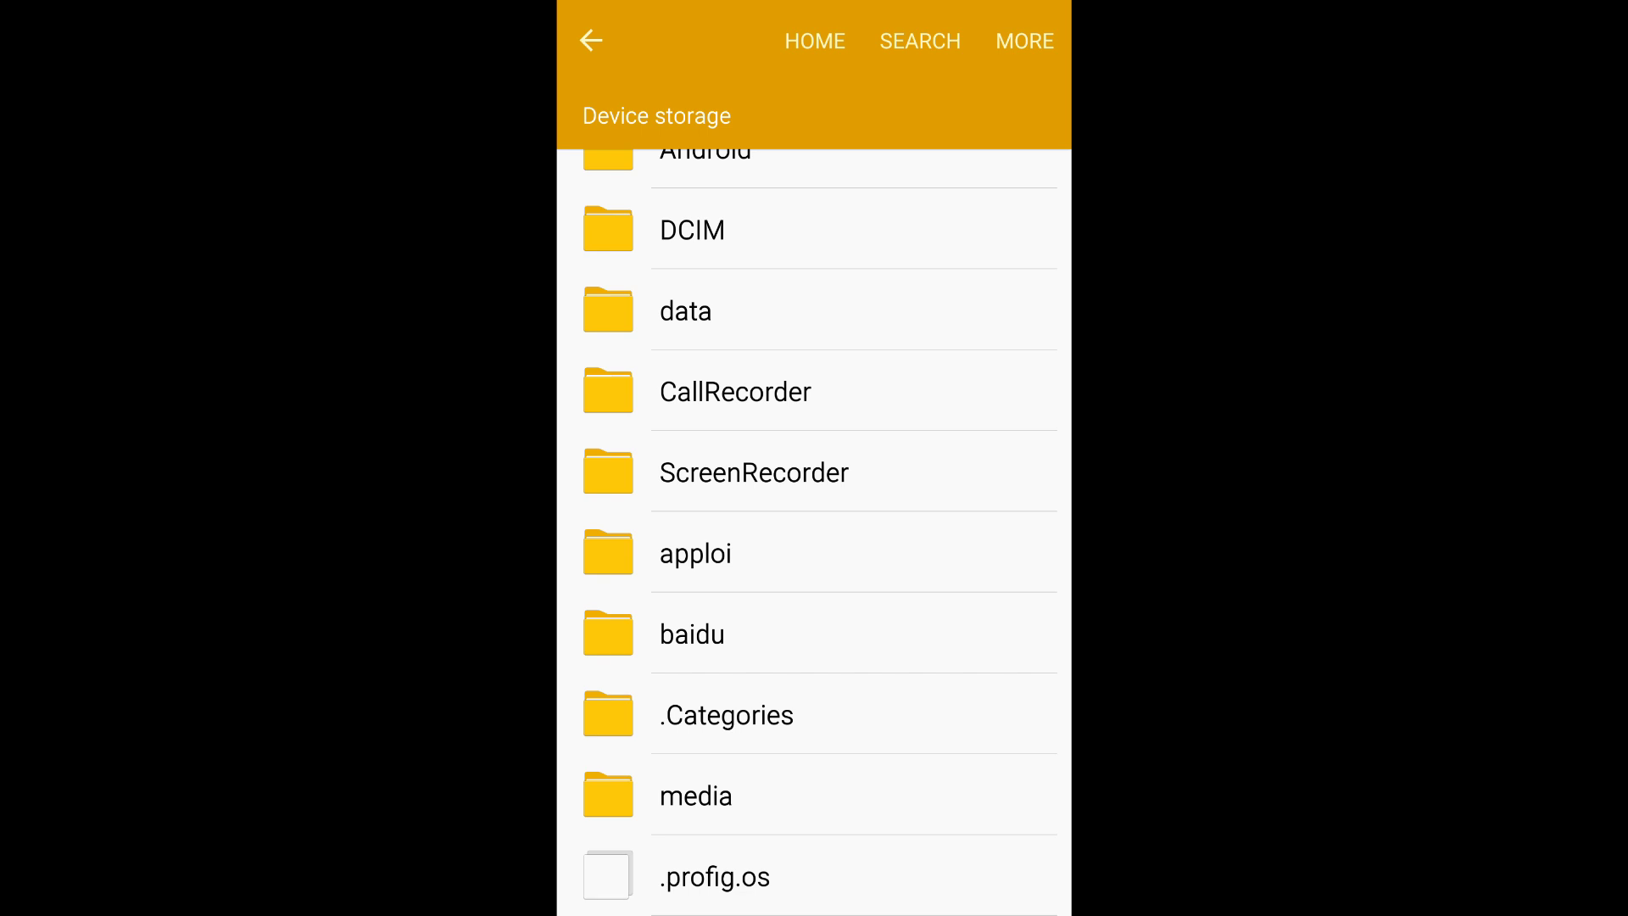
key(Escape)
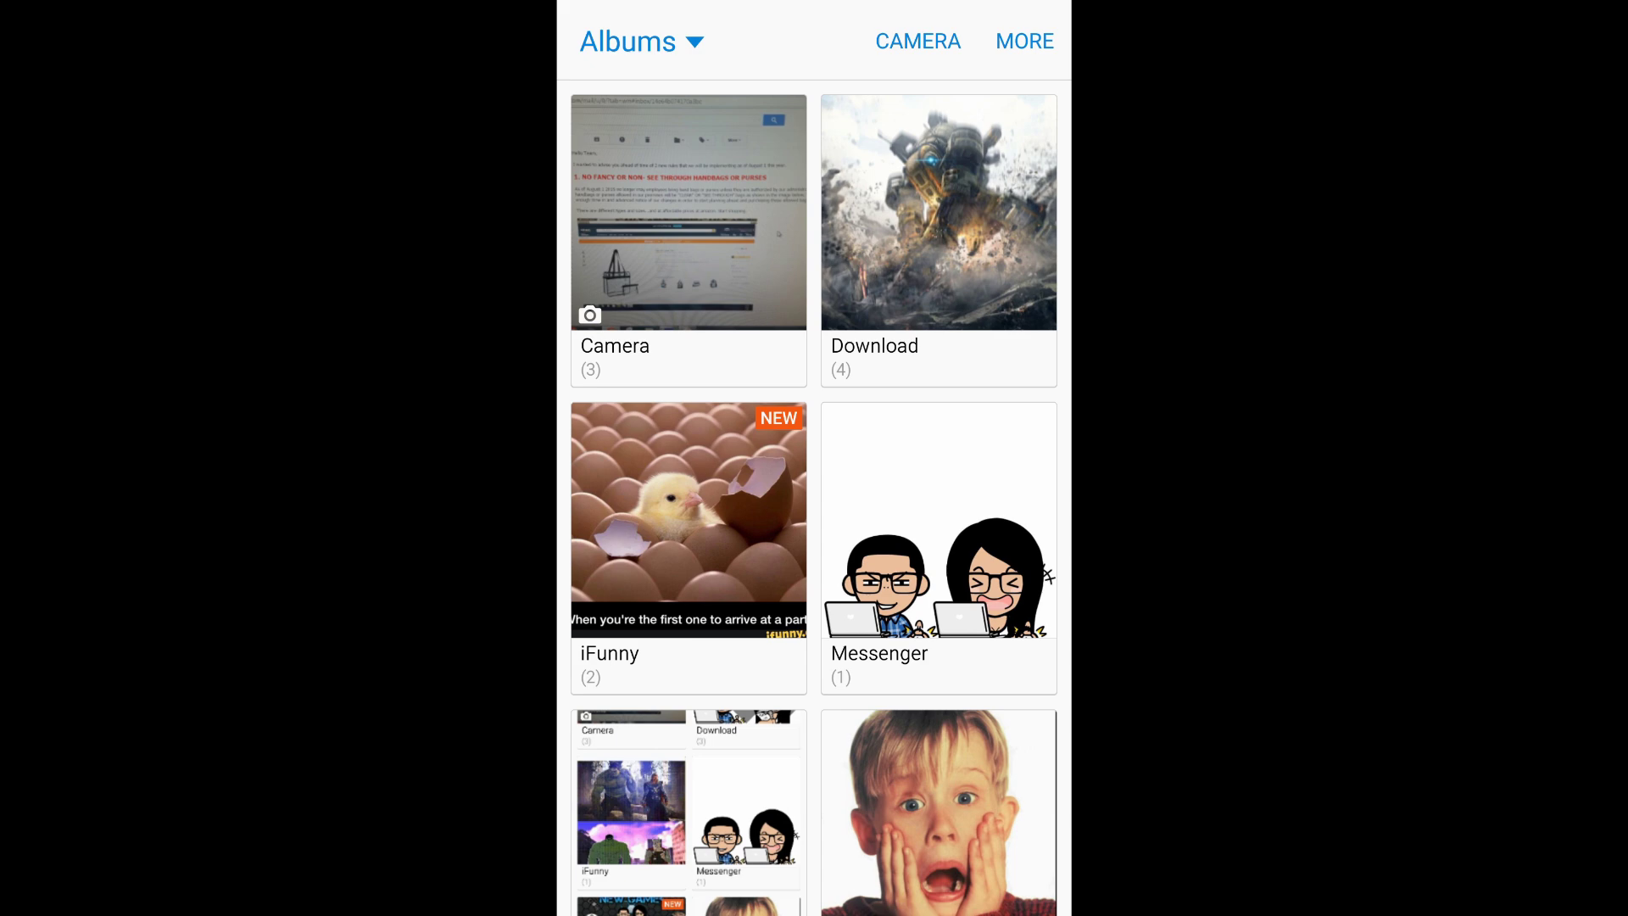
scroll(820, 497, down, 1)
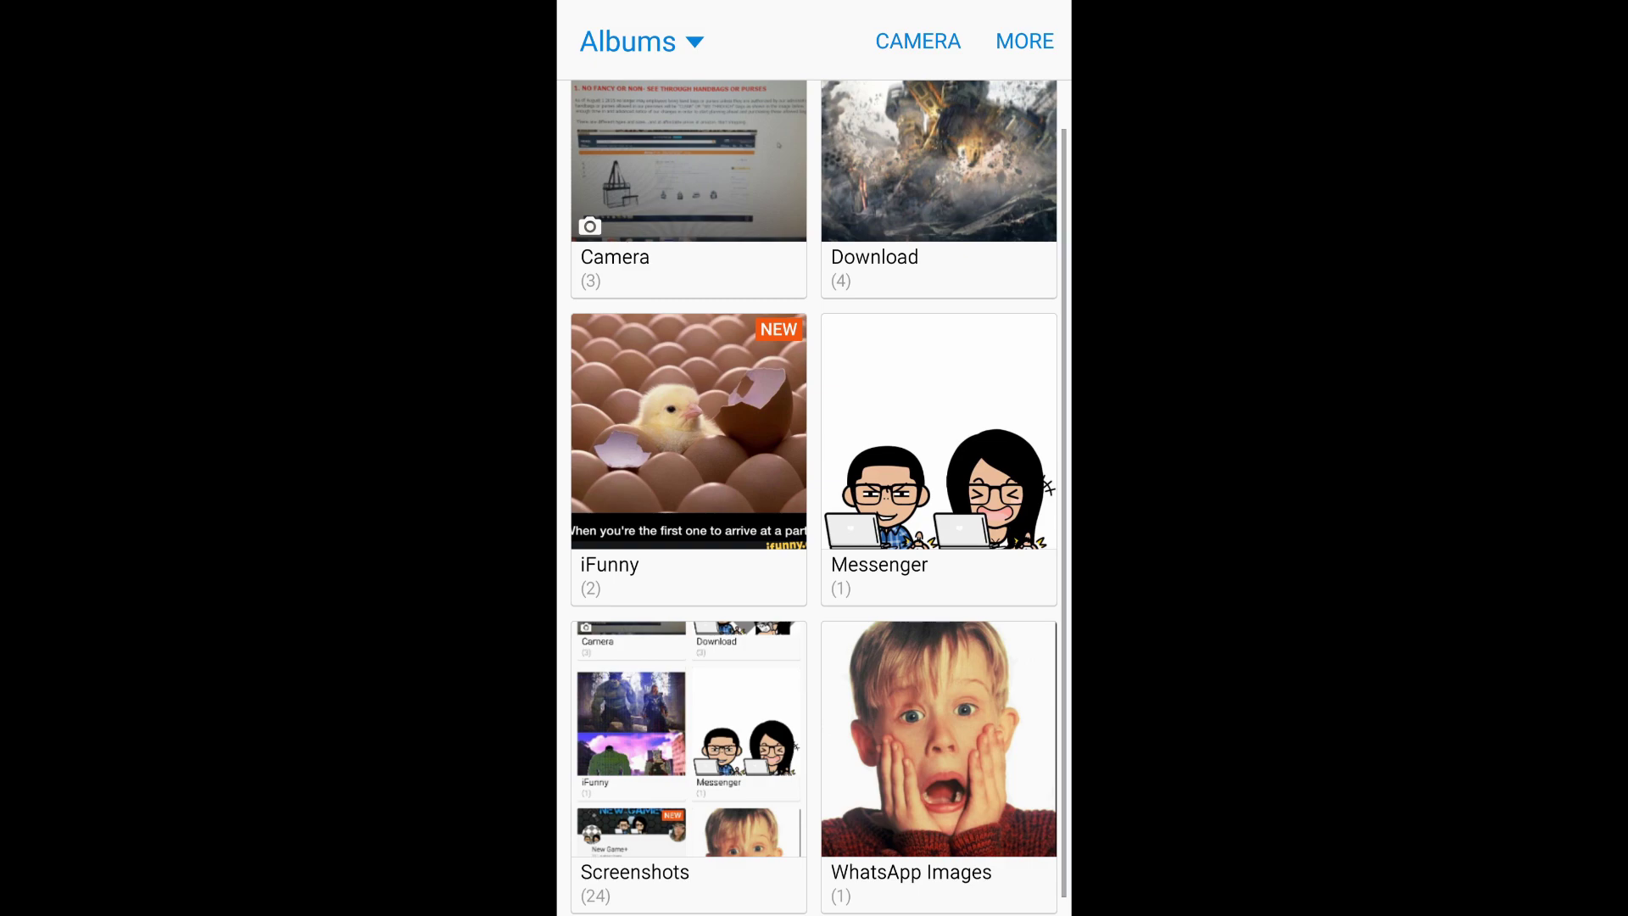
- Leave Gallery, briefly open the Music app from the apps drawer, then return home
key(Escape)
click(1006, 807)
drag(993, 509, 635, 508)
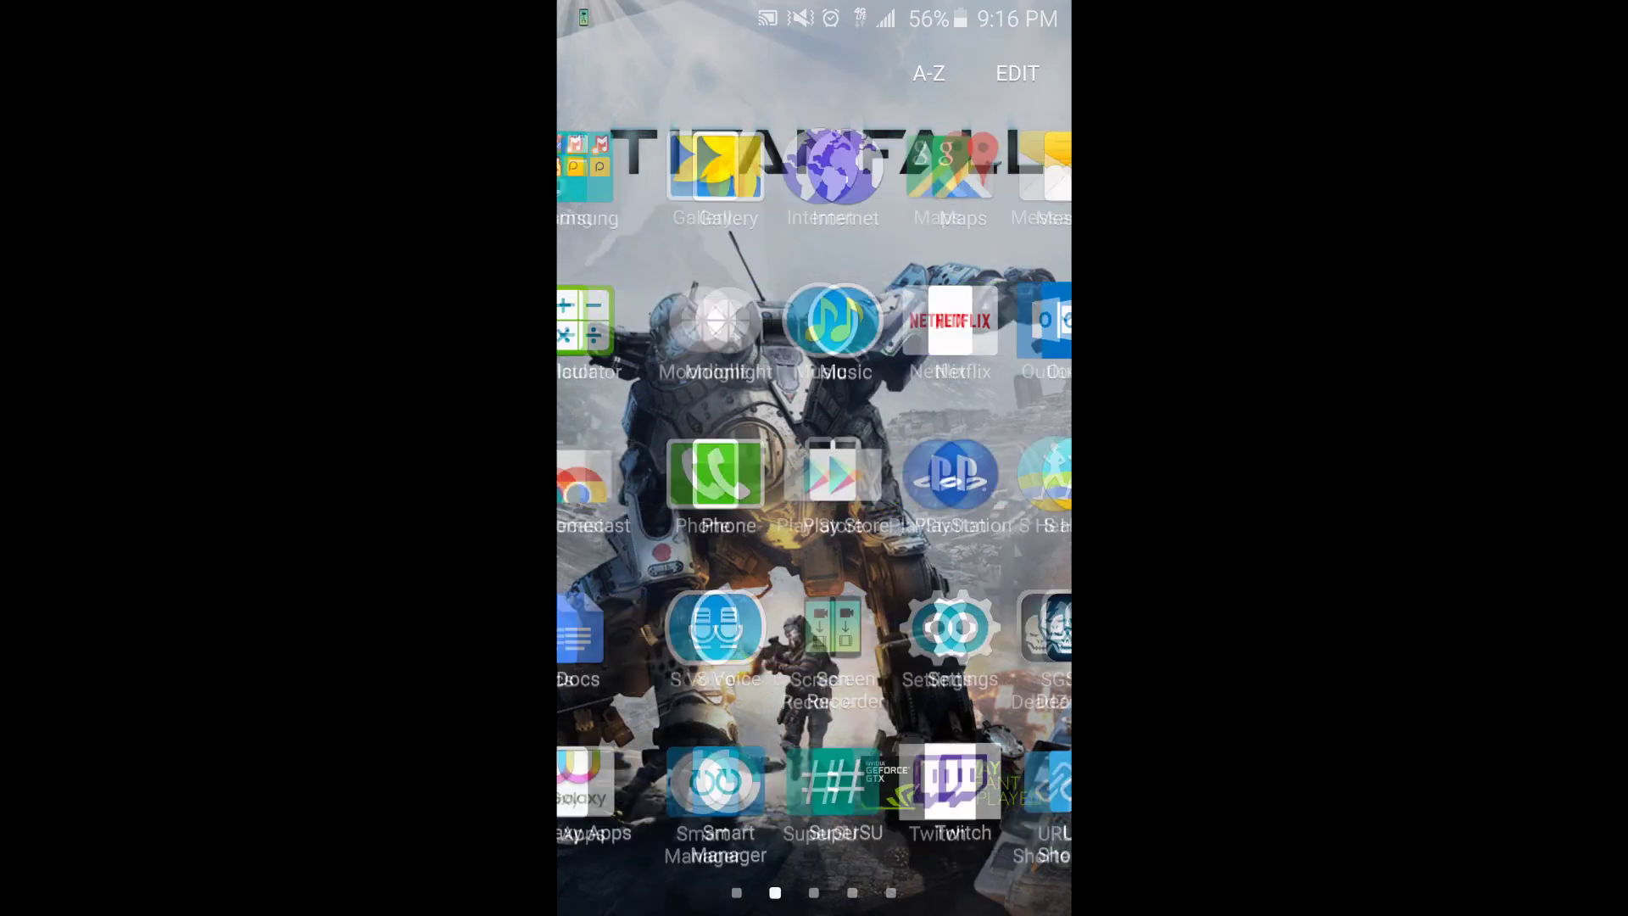
click(754, 325)
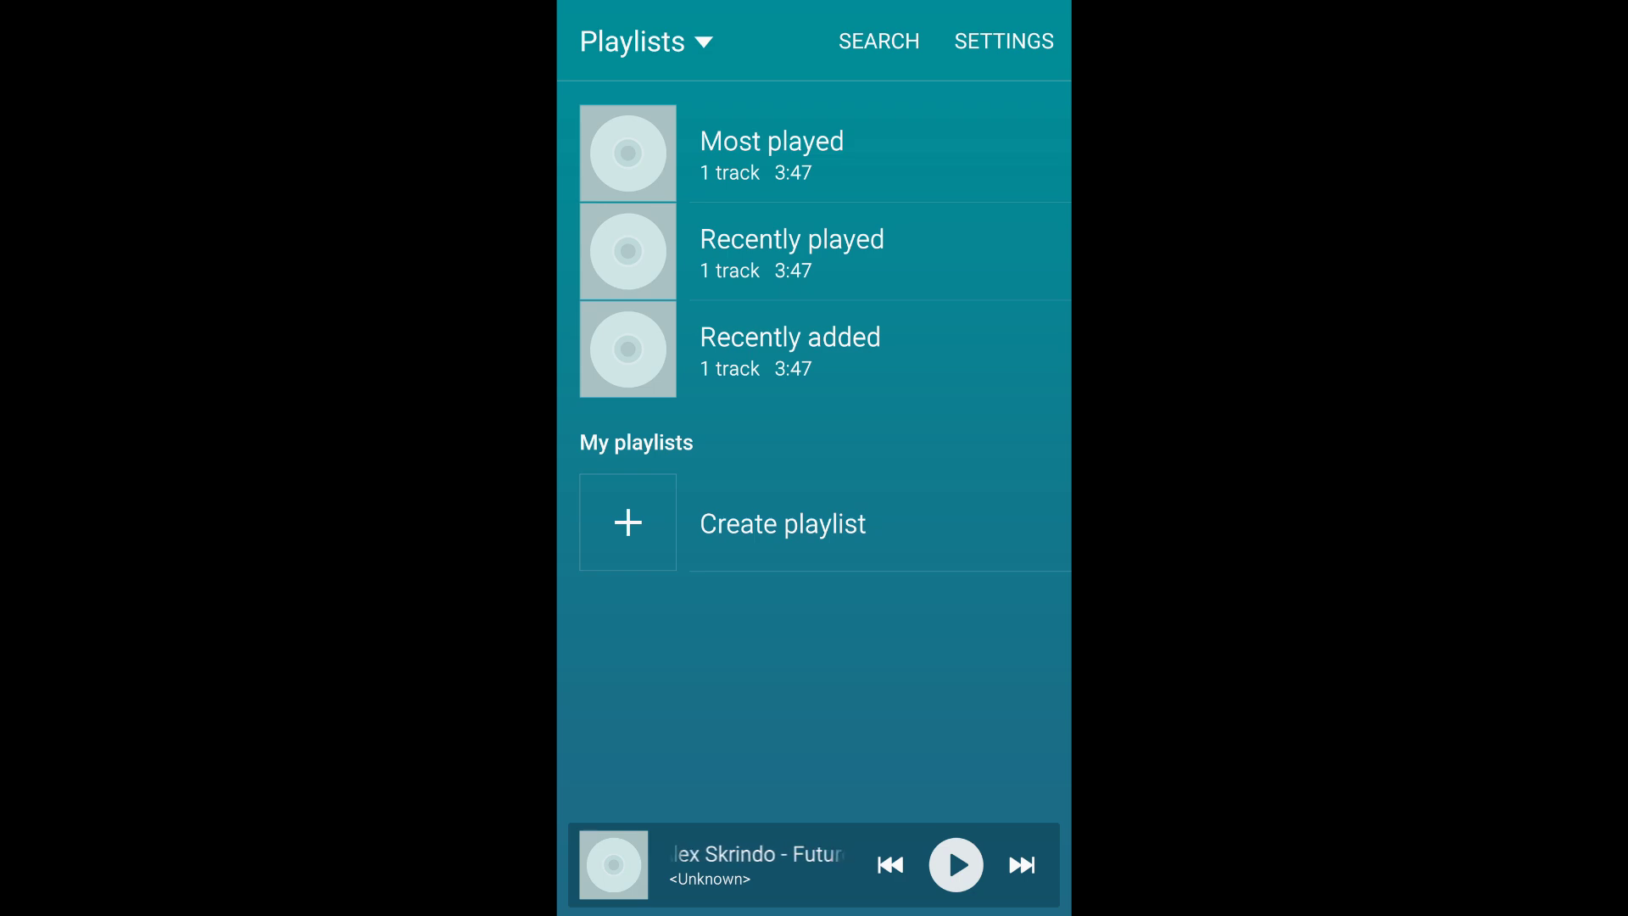
key(Escape)
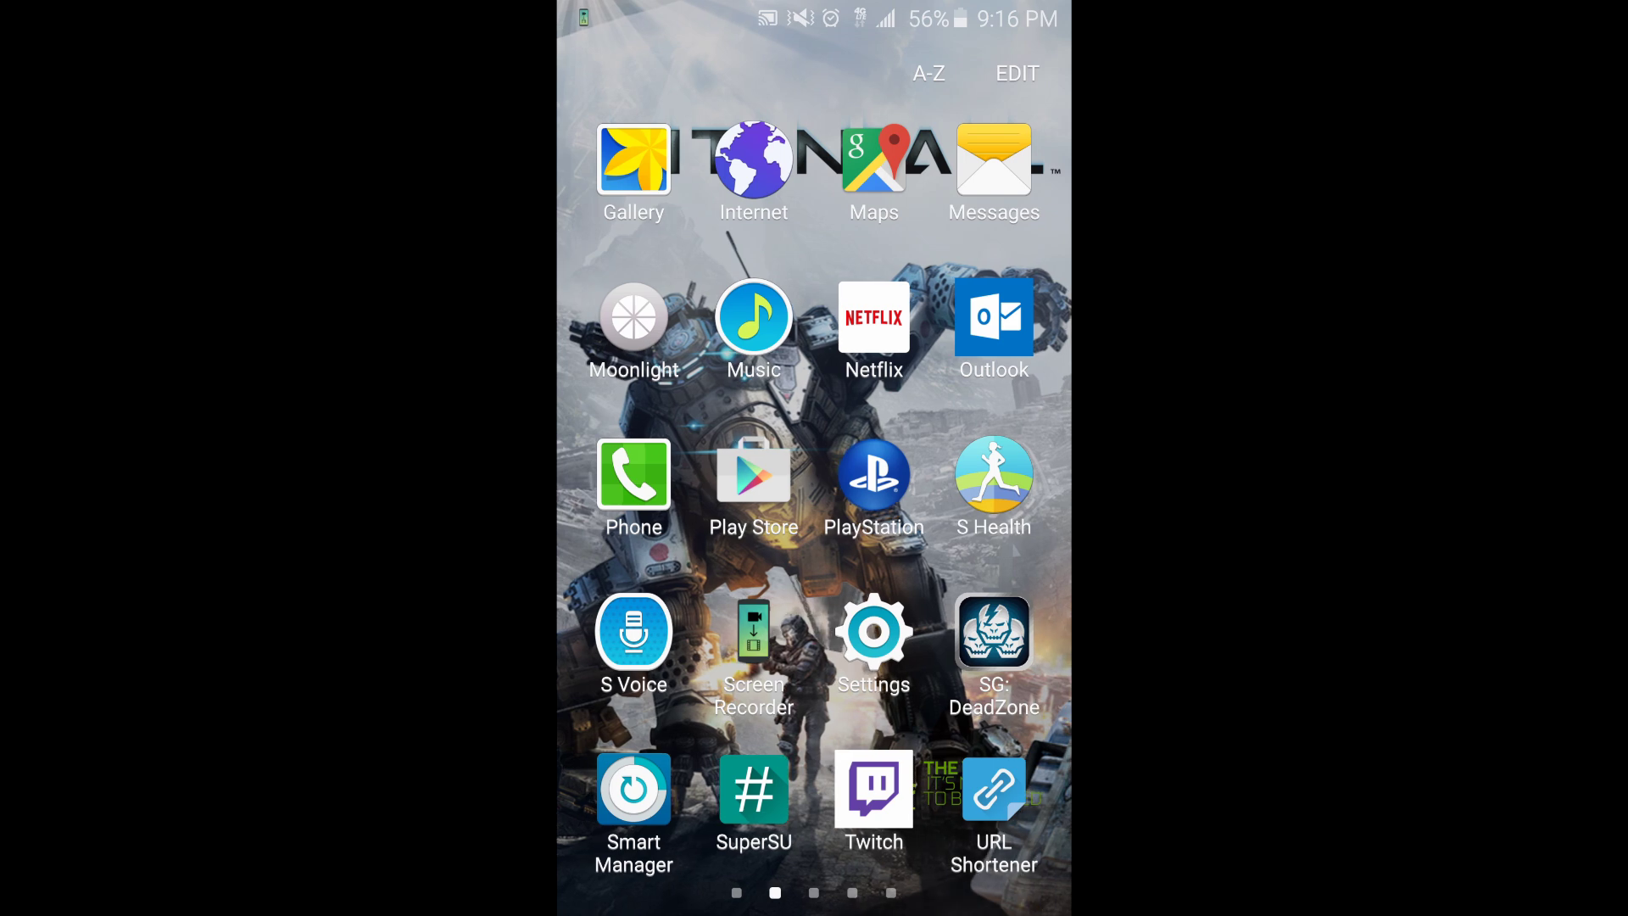
key(Home)
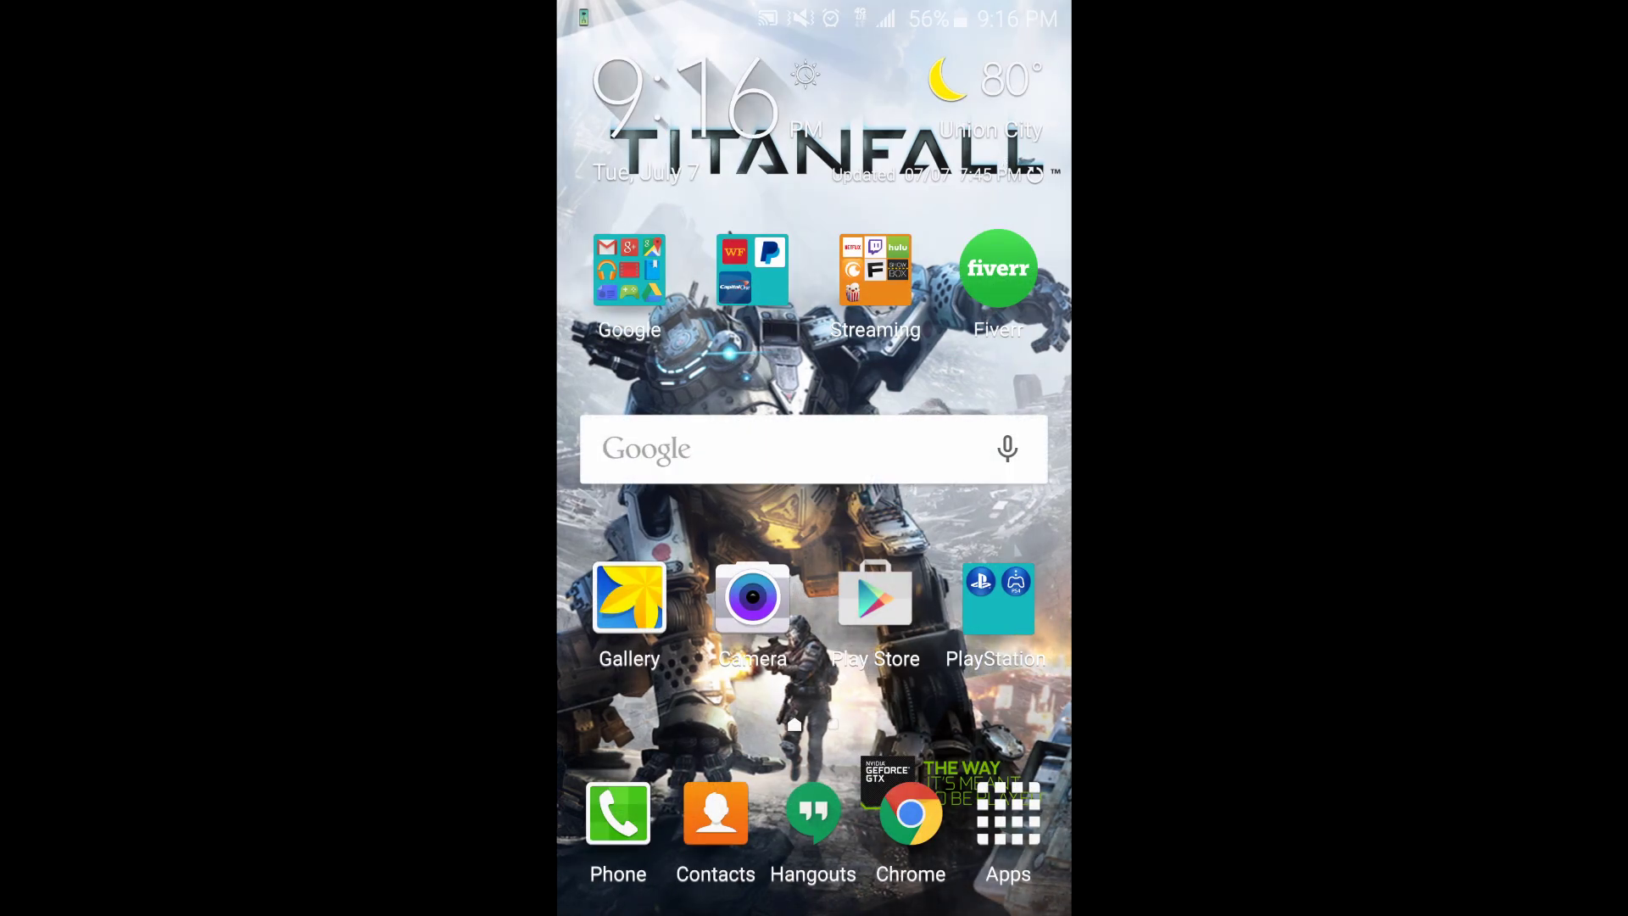
- Swipe between home pages back to the clock page and pull down the notification shade
drag(967, 508, 662, 508)
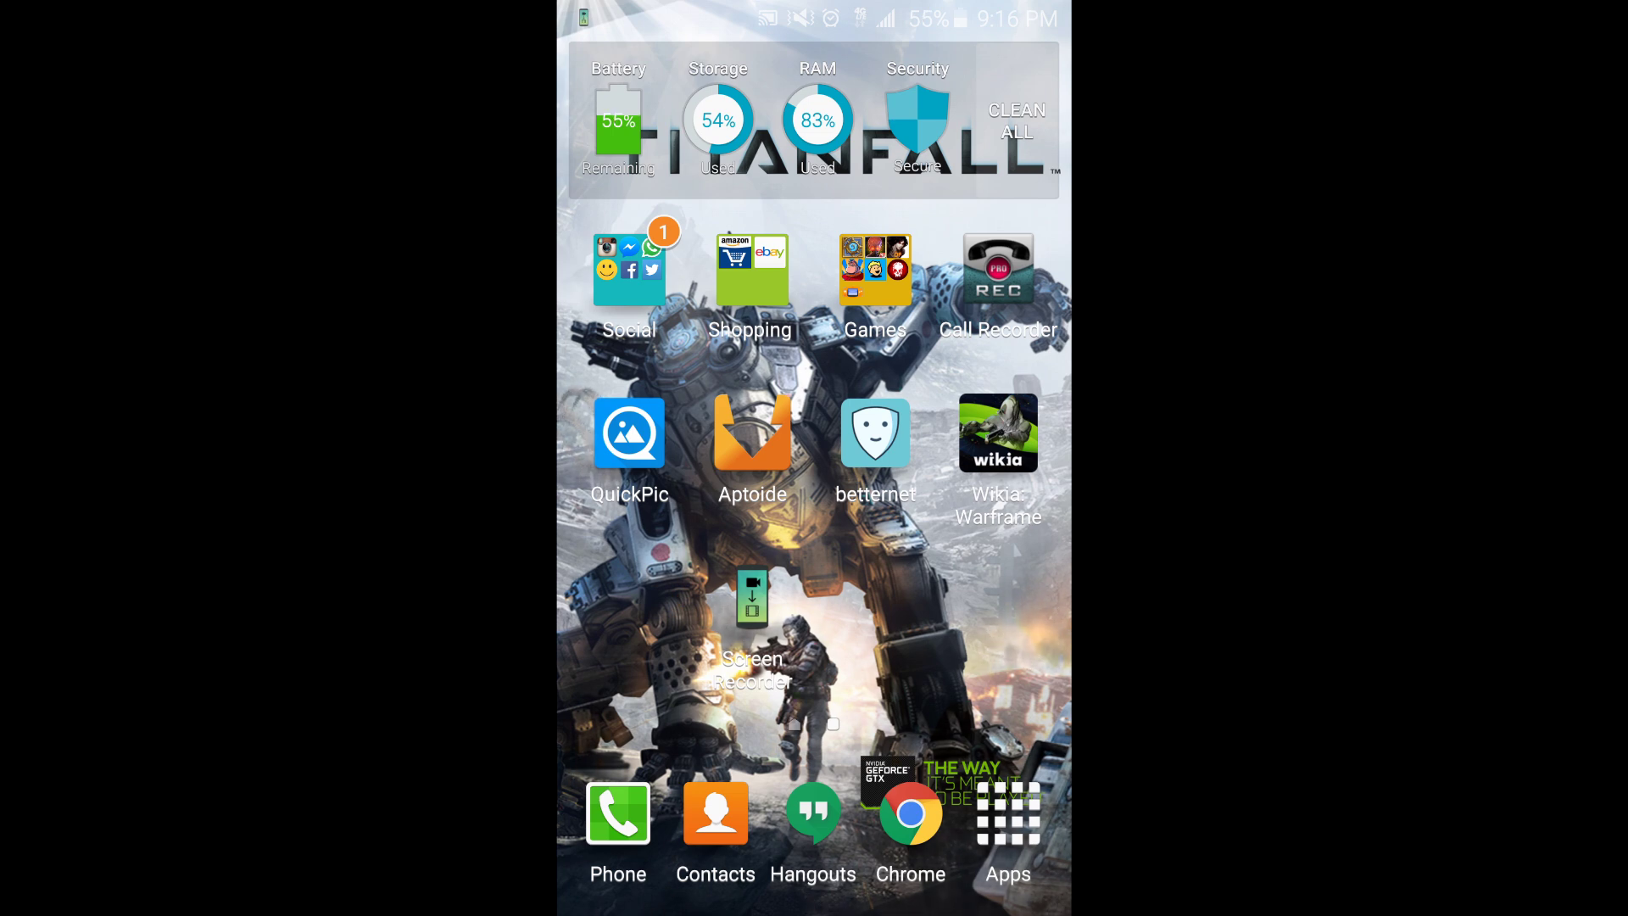
drag(662, 510, 966, 510)
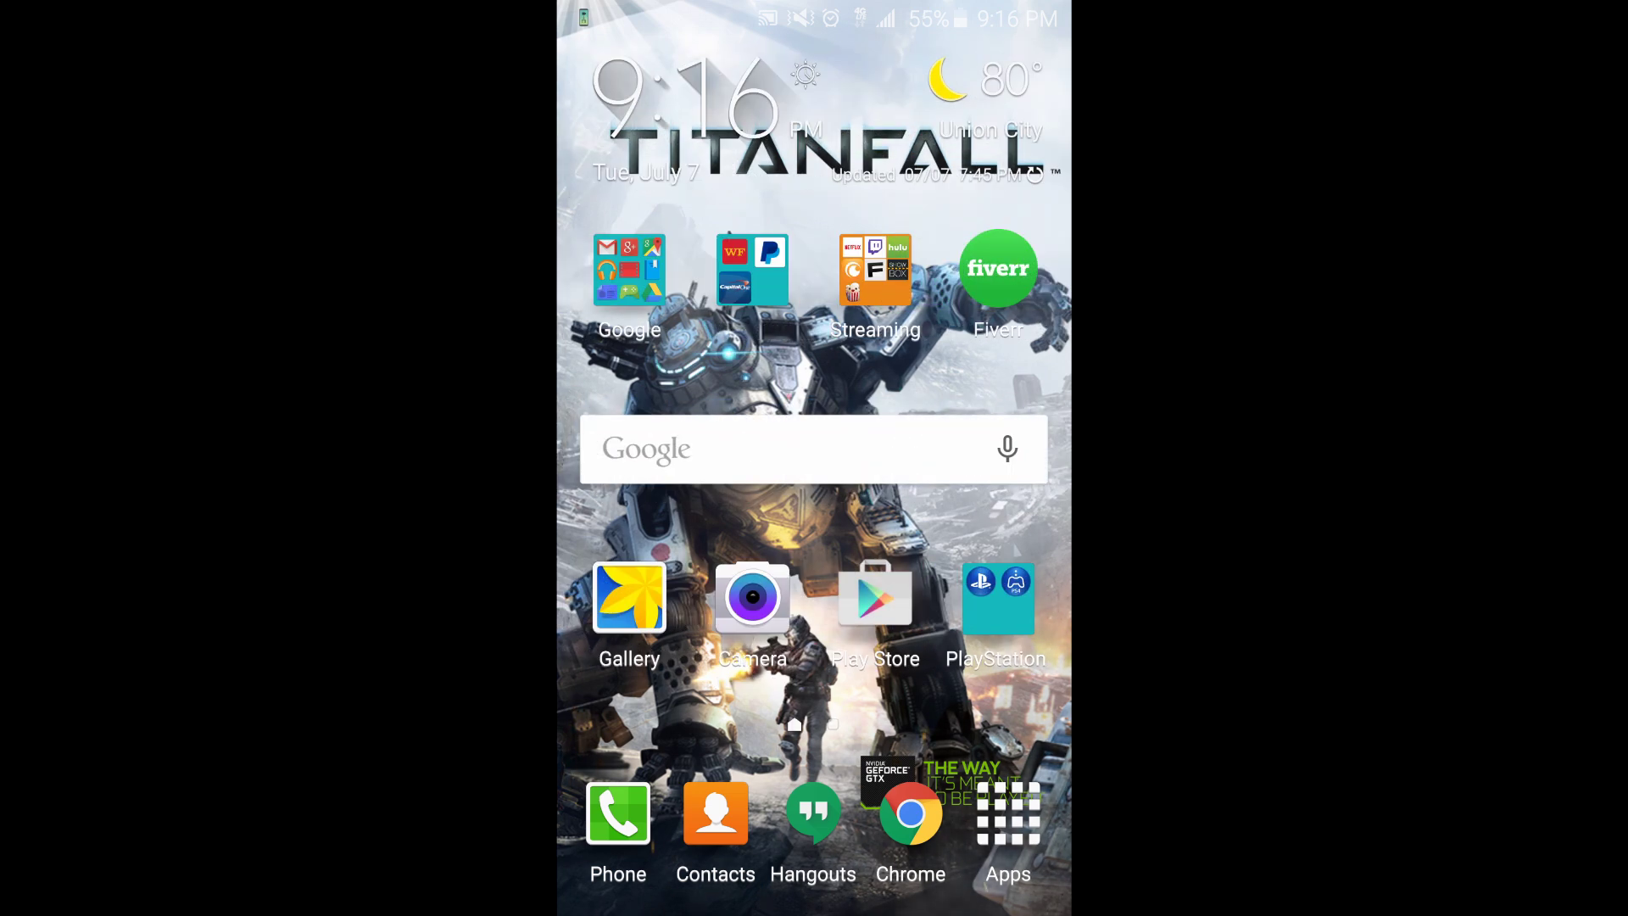
drag(966, 508, 662, 508)
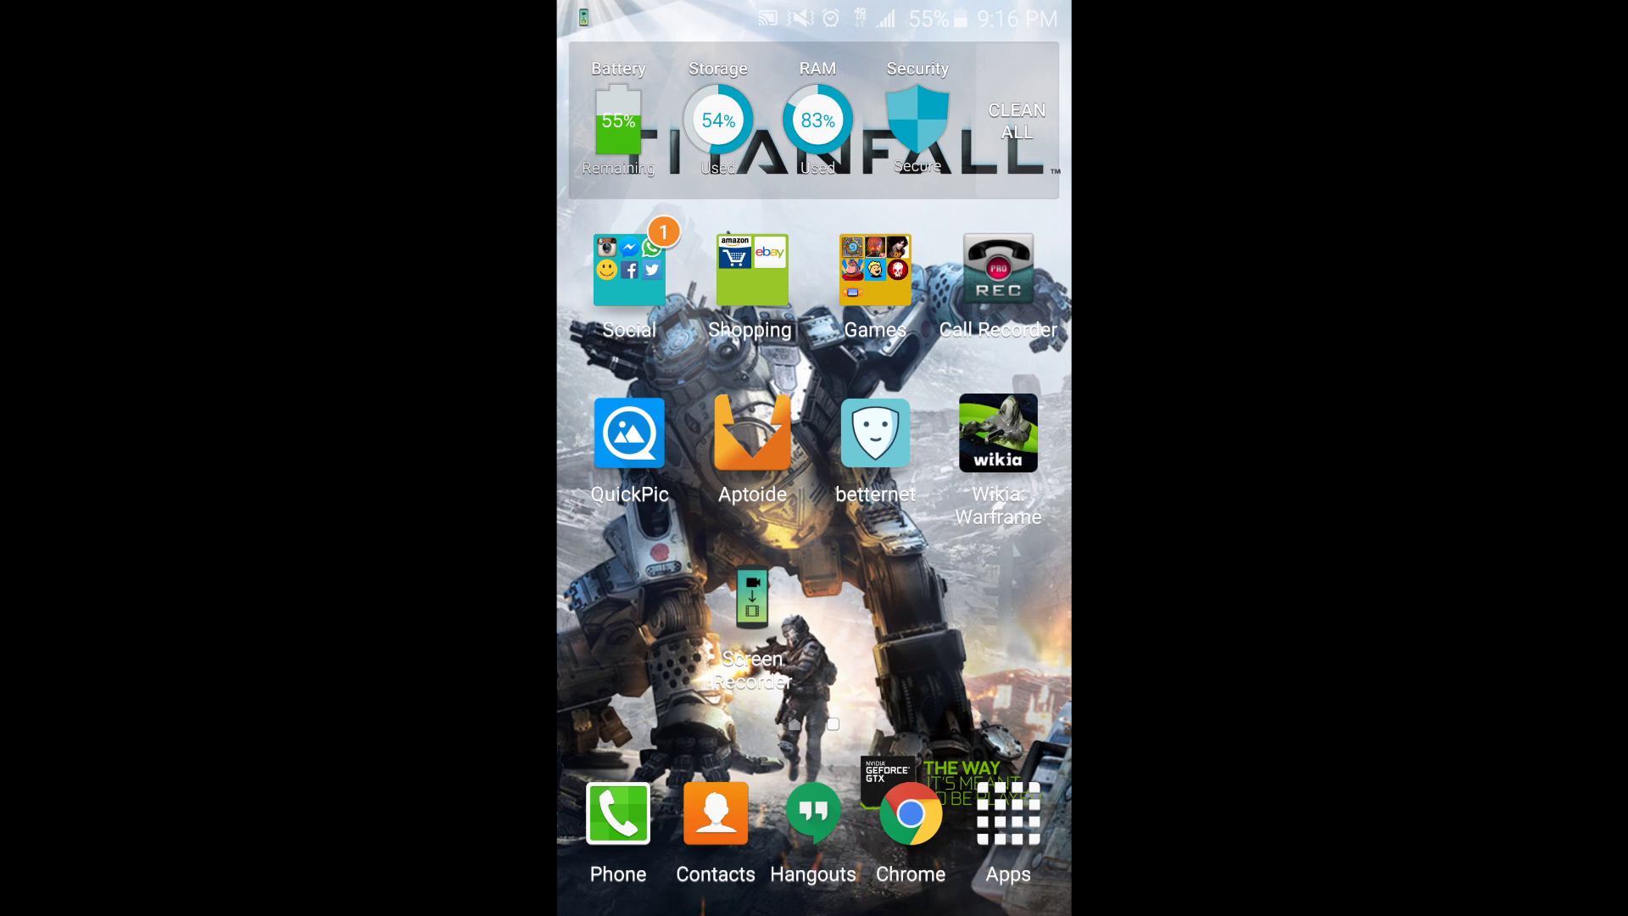
drag(687, 510, 992, 508)
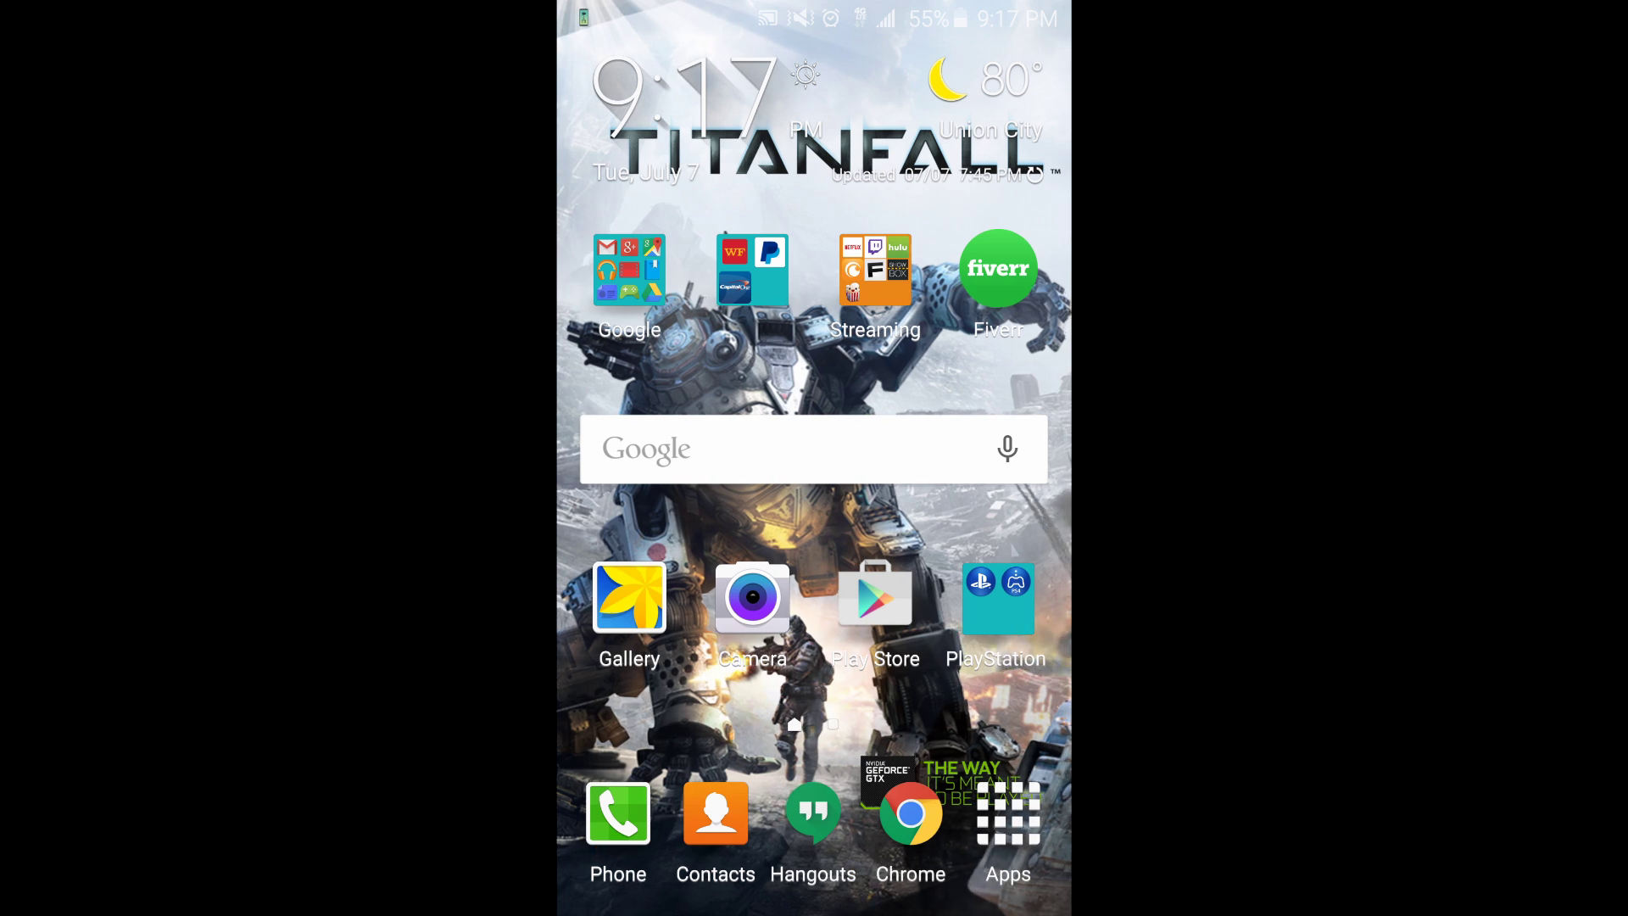
drag(814, 6, 815, 534)
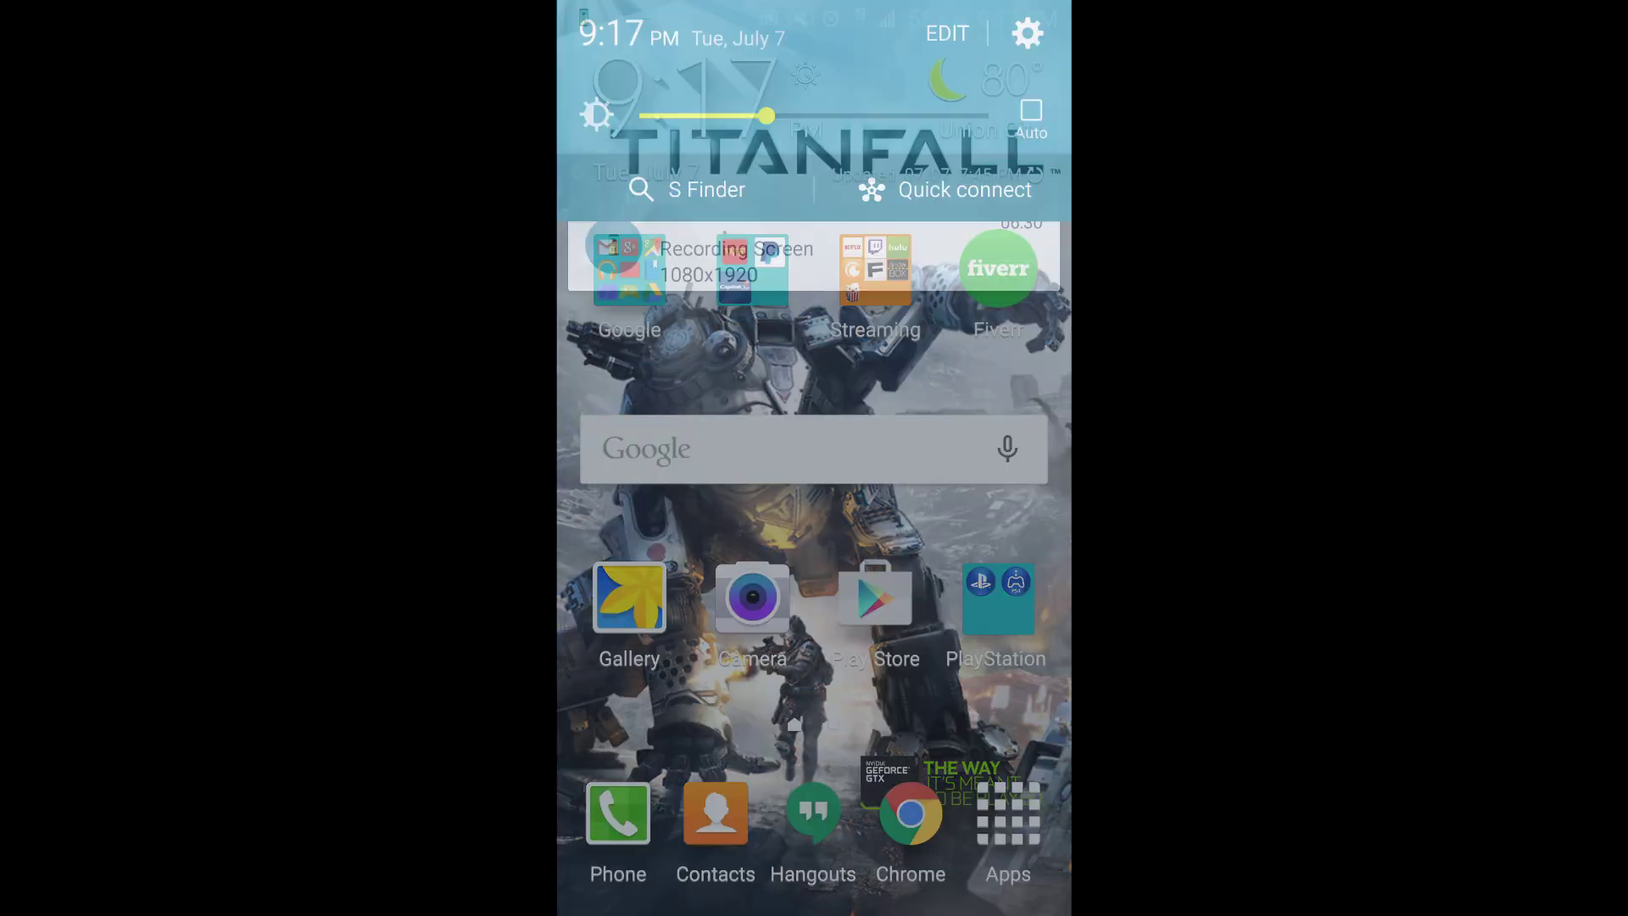